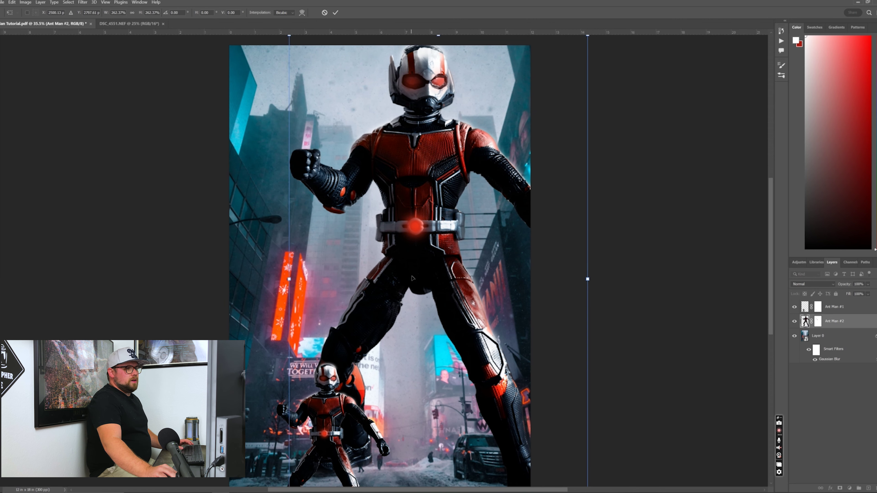
Move the large Ant Man #2 figure lower on the canvas and scale it to about 300%.
{"action": "scroll", "coordinate": [426, 192], "scroll_direction": "down", "scroll_amount": 1}
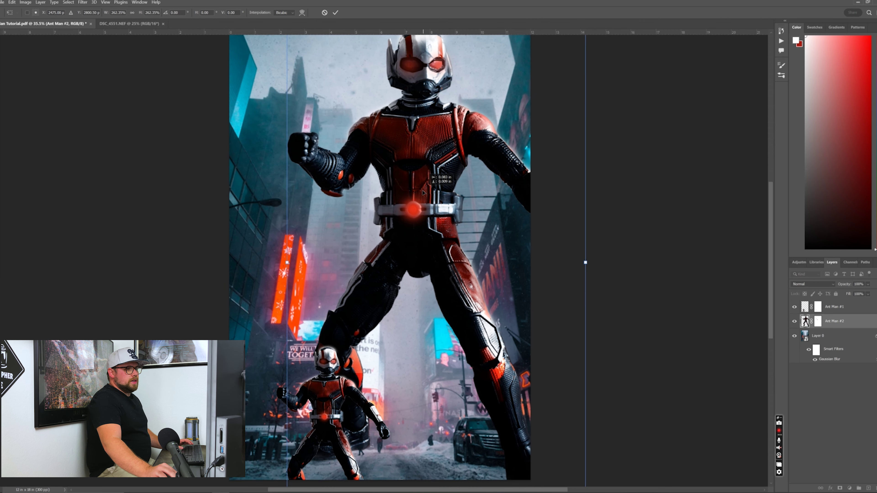
{"action": "left_click_drag", "start_coordinate": [425, 193], "coordinate": [391, 291]}
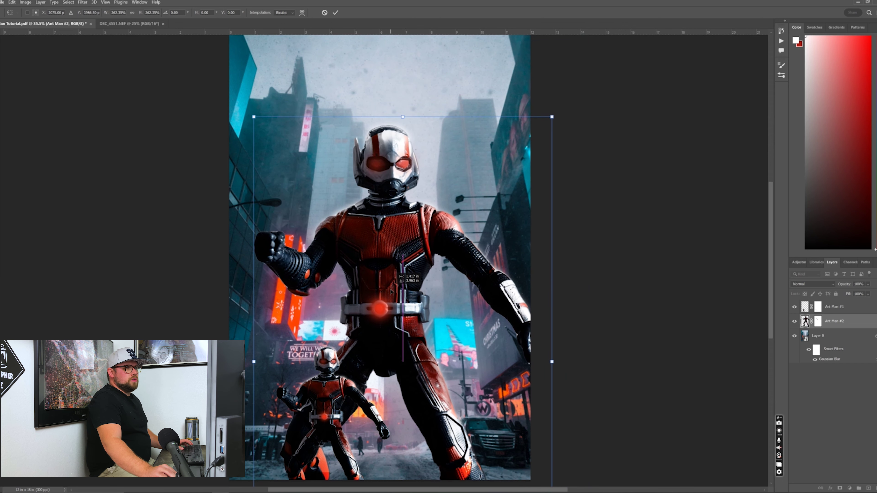
{"action": "left_click_drag", "start_coordinate": [552, 115], "coordinate": [693, 159]}
{"action": "scroll", "coordinate": [614, 225], "scroll_direction": "down", "scroll_amount": 5}
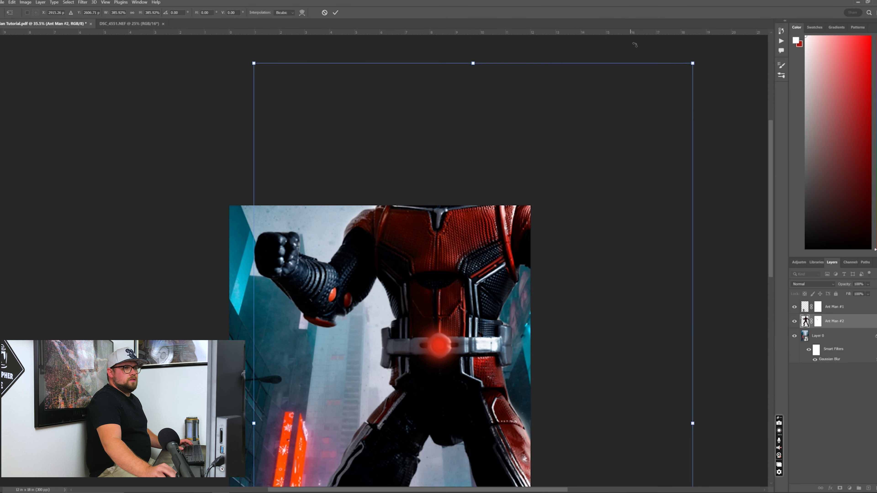
{"action": "left_click_drag", "start_coordinate": [693, 64], "coordinate": [566, 190]}
{"action": "scroll", "coordinate": [560, 216], "scroll_direction": "up", "scroll_amount": 3}
{"action": "scroll", "coordinate": [560, 216], "scroll_direction": "down", "scroll_amount": 7}
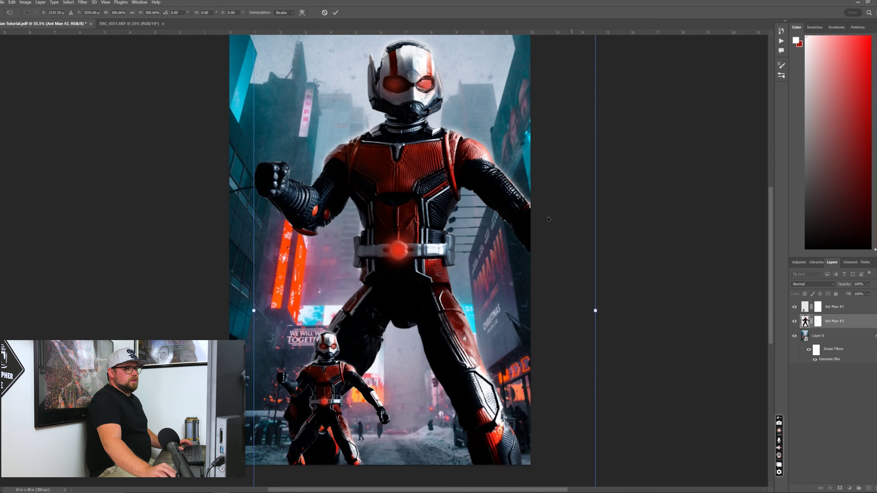
Shift the large Ant Man #2 figure slightly right, enlarge it to about 312%, and apply the transform.
{"action": "left_click_drag", "start_coordinate": [413, 226], "coordinate": [422, 225]}
{"action": "scroll", "coordinate": [539, 67], "scroll_direction": "up", "scroll_amount": 1}
{"action": "scroll", "coordinate": [618, 86], "scroll_direction": "up", "scroll_amount": 1}
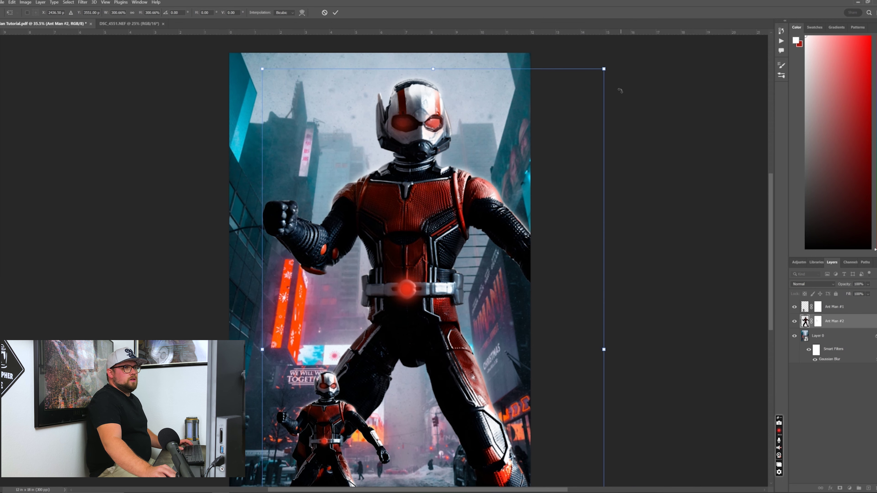
{"action": "left_click_drag", "start_coordinate": [604, 69], "coordinate": [617, 47]}
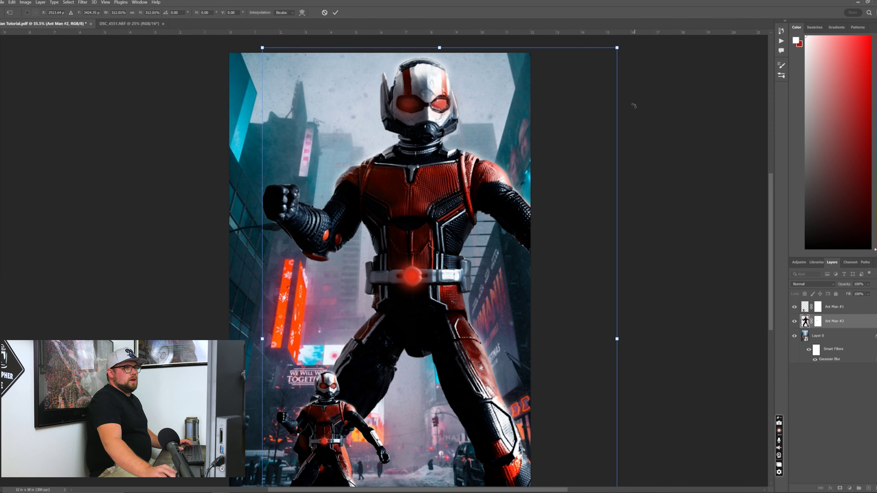
{"action": "left_click", "coordinate": [336, 13]}
{"action": "scroll", "coordinate": [677, 207], "scroll_direction": "down", "scroll_amount": 1}
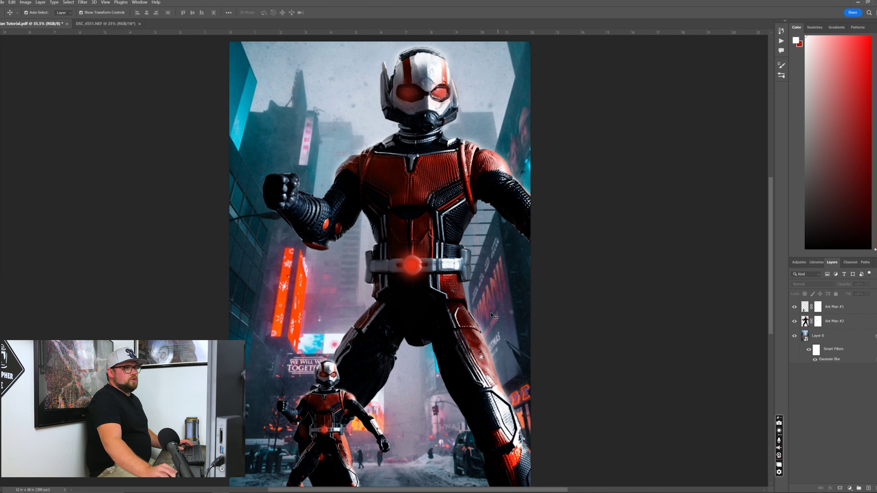
Move the large Ant Man #2 figure slightly further right and up within the street scene, then deselect it.
{"action": "left_click_drag", "start_coordinate": [433, 180], "coordinate": [459, 178]}
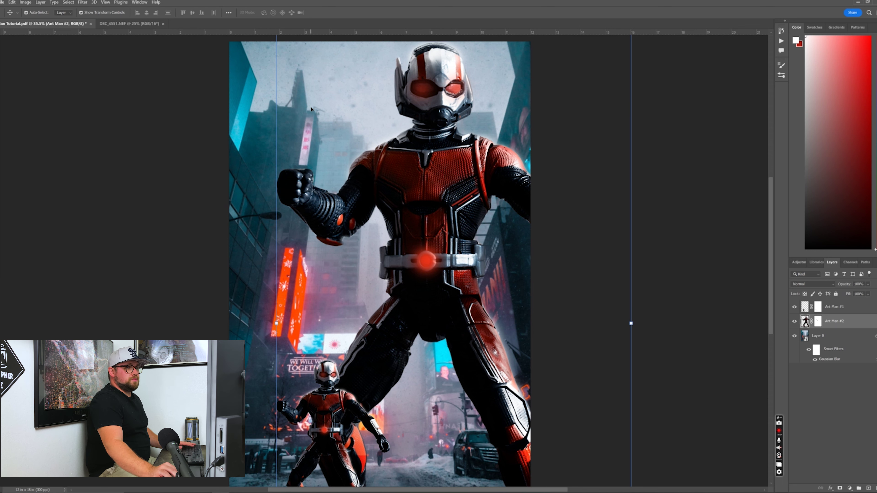
{"action": "scroll", "coordinate": [311, 109], "scroll_direction": "up", "scroll_amount": 1}
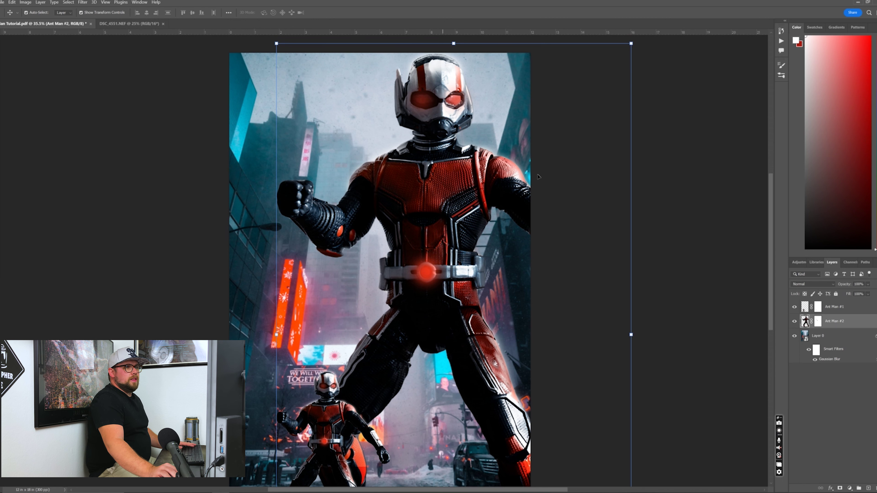
{"action": "left_click", "coordinate": [685, 171]}
{"action": "scroll", "coordinate": [650, 221], "scroll_direction": "down", "scroll_amount": 1}
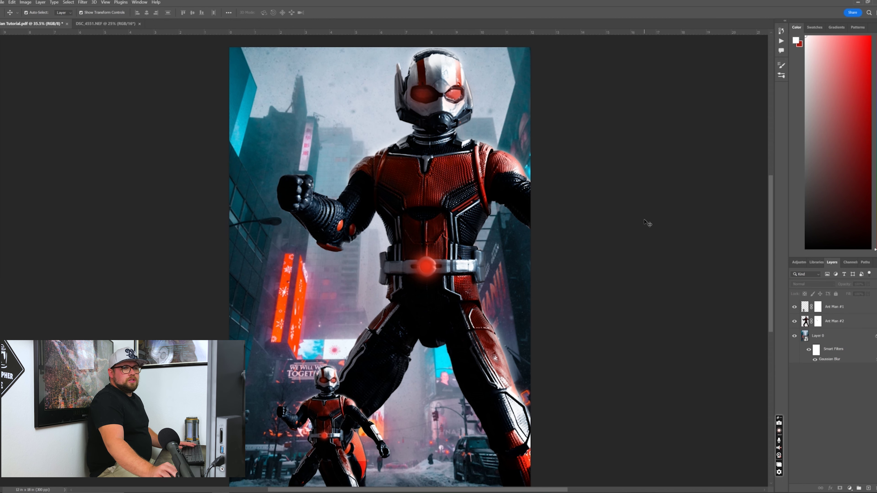
Lower the opacity of the Ant Man #2 layer to 37% so the giant figure looks ghostly.
{"action": "left_click", "coordinate": [864, 326]}
{"action": "left_click", "coordinate": [869, 286]}
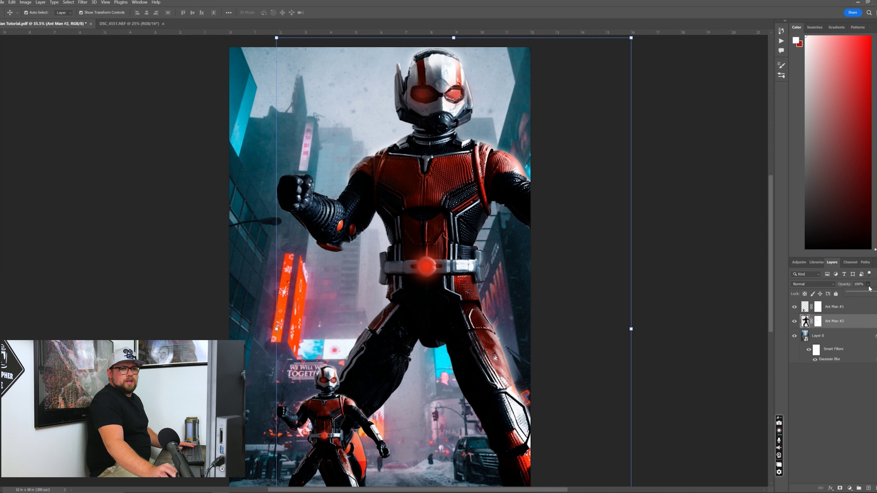
{"action": "left_click_drag", "start_coordinate": [858, 298], "coordinate": [862, 298]}
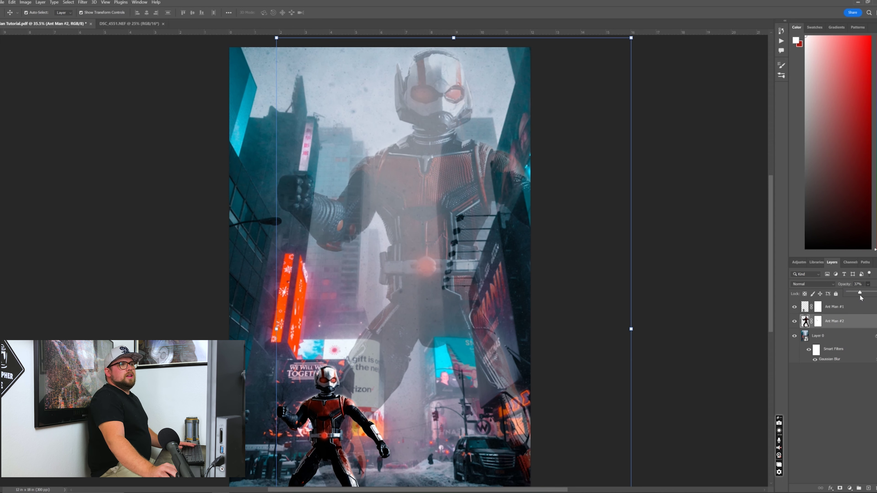
{"action": "left_click", "coordinate": [661, 162]}
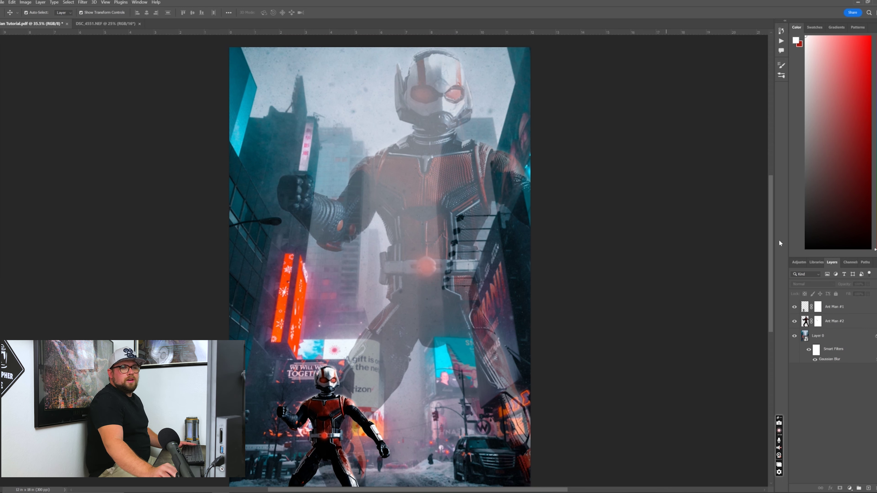
Convert the Ant Man #2 layer to a Smart Object.
{"action": "left_click", "coordinate": [832, 323]}
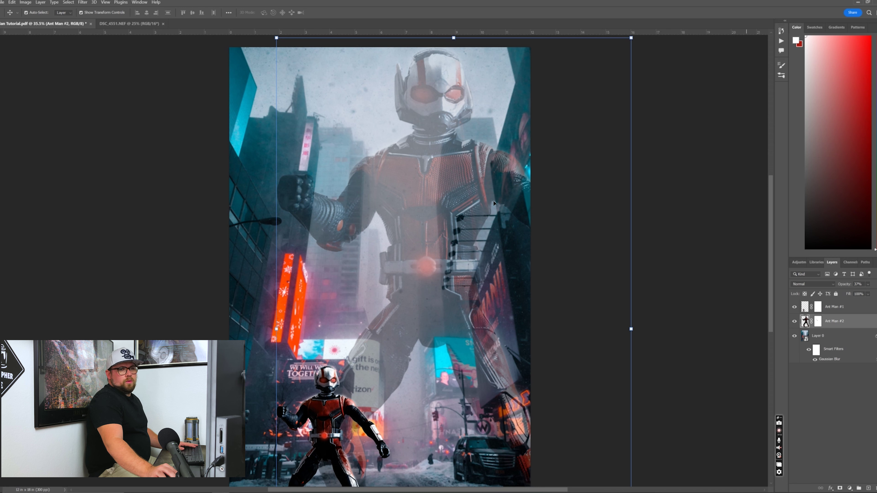
{"action": "right_click", "coordinate": [833, 322]}
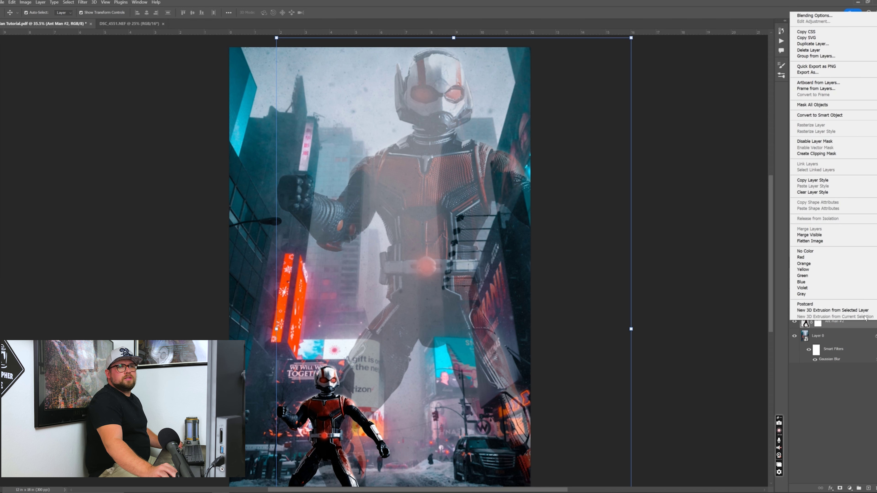
{"action": "left_click", "coordinate": [830, 116]}
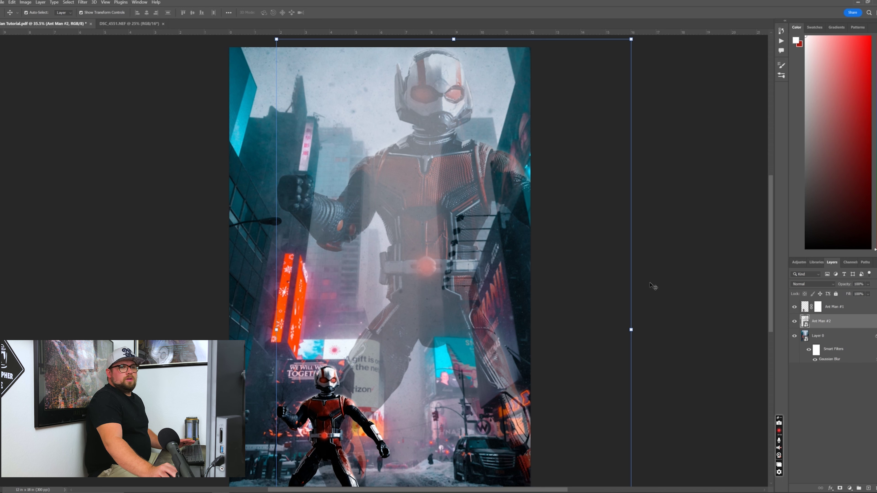
{"action": "right_click", "coordinate": [821, 324]}
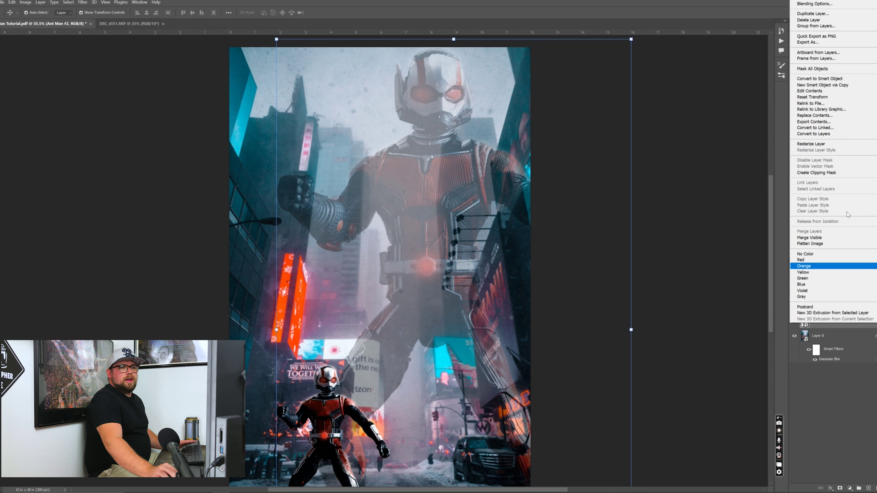
{"action": "left_click", "coordinate": [844, 328]}
Apply a Gaussian Blur with a 6.0-pixel radius to the Ant Man #2 smart object.
{"action": "left_click", "coordinate": [83, 2]}
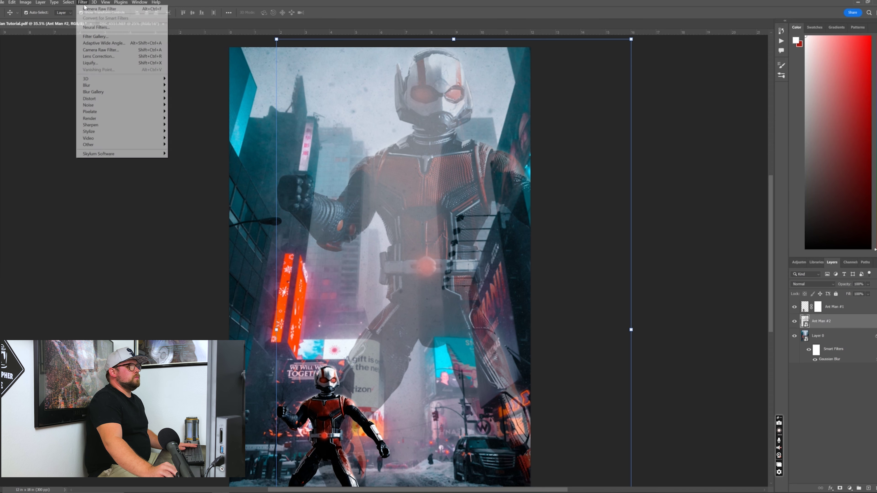
{"action": "mouse_move", "coordinate": [97, 86]}
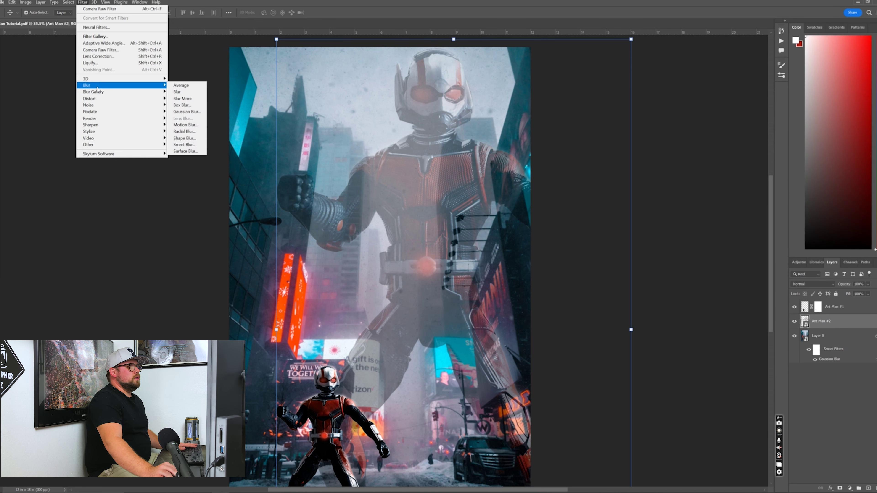
{"action": "left_click", "coordinate": [180, 112]}
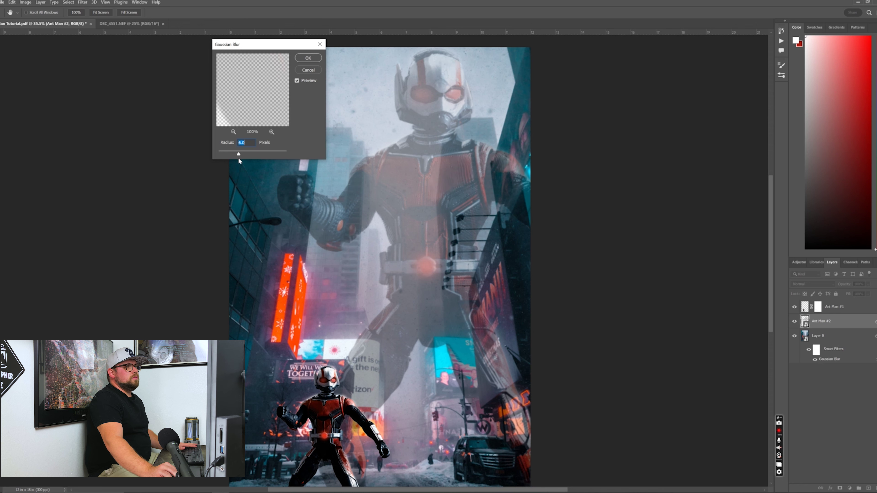
{"action": "left_click_drag", "start_coordinate": [242, 156], "coordinate": [240, 157]}
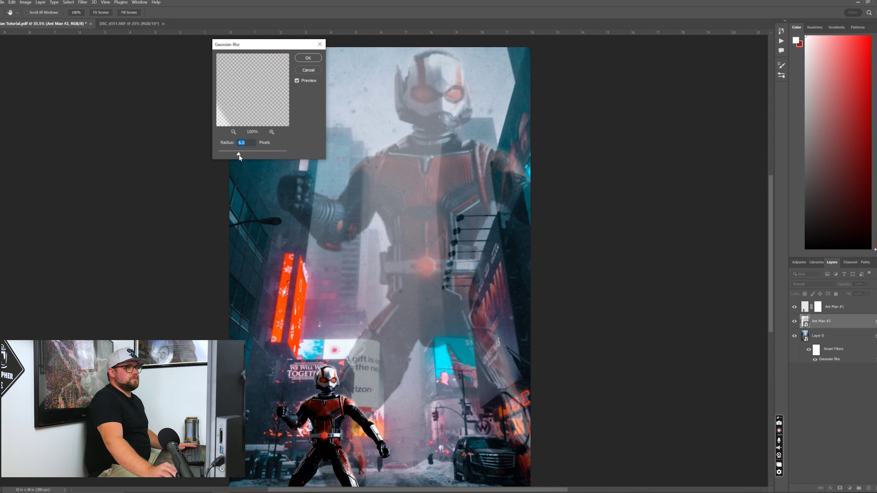
{"action": "left_click", "coordinate": [308, 58]}
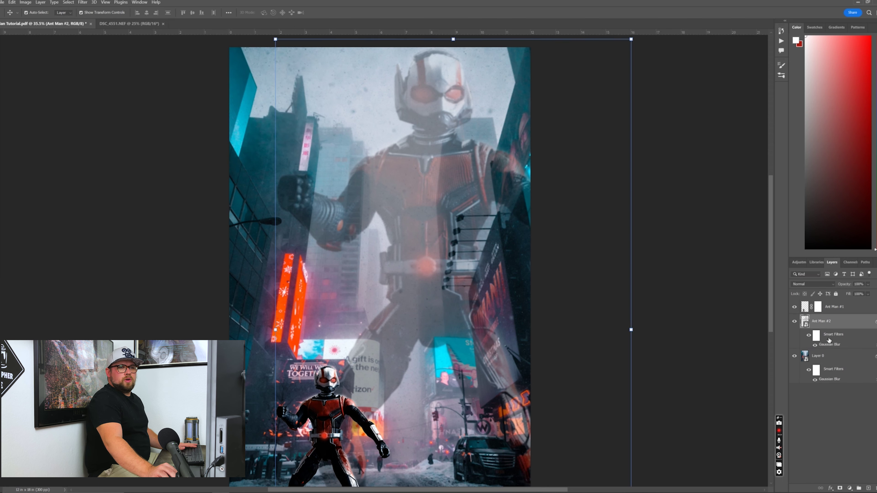
Toggle the Gaussian Blur smart filter on Ant Man #2 off and on to compare the figure.
{"action": "left_click", "coordinate": [815, 345]}
{"action": "left_click", "coordinate": [815, 345]}
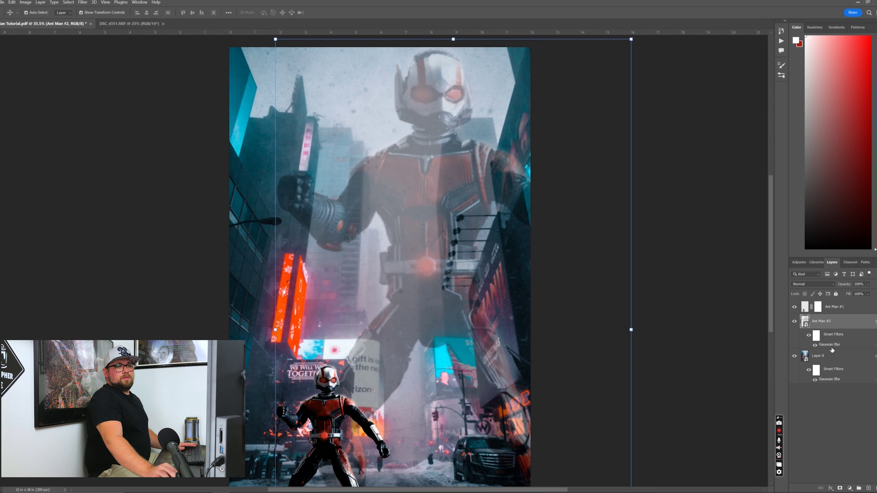
{"action": "left_click", "coordinate": [816, 345]}
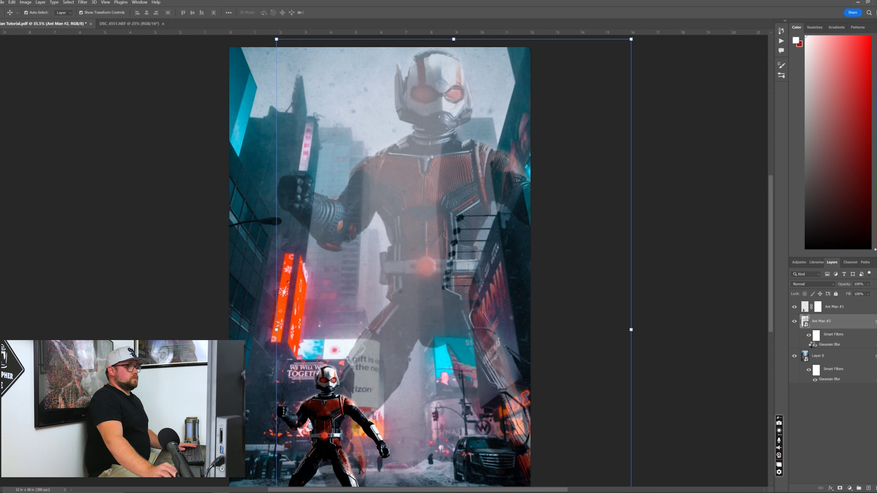
{"action": "left_click", "coordinate": [815, 345]}
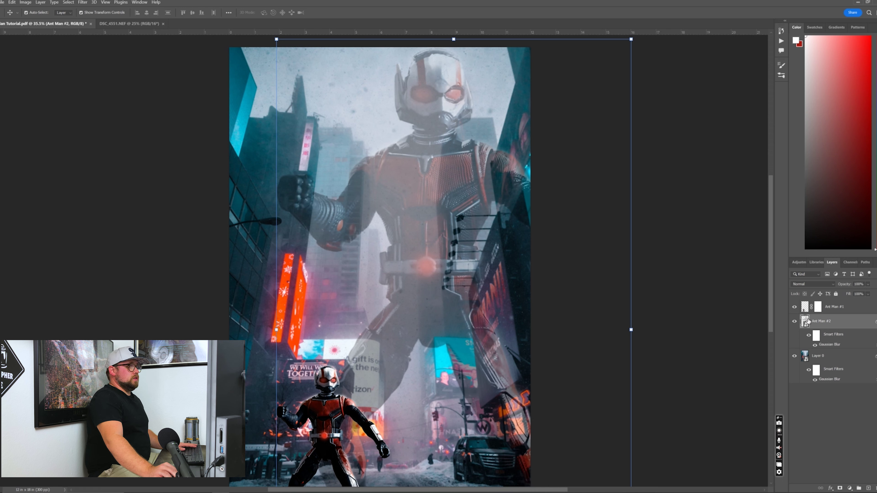
{"action": "left_click", "coordinate": [83, 2]}
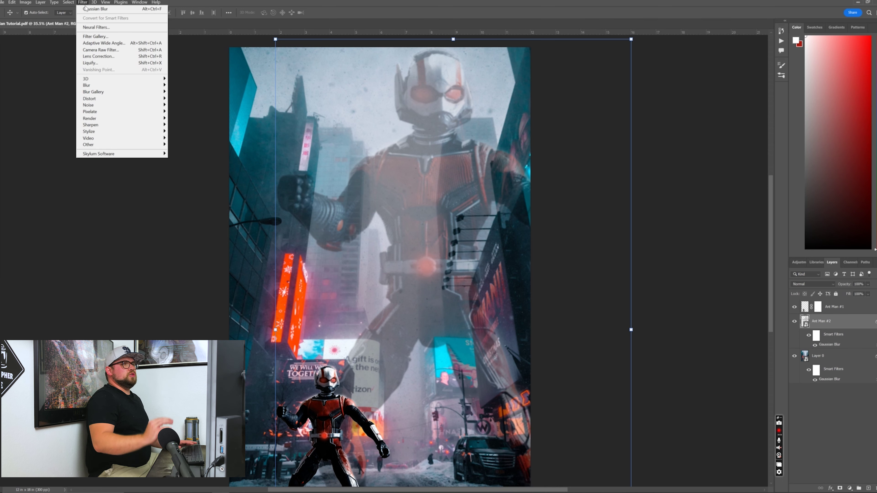
{"action": "mouse_move", "coordinate": [92, 132]}
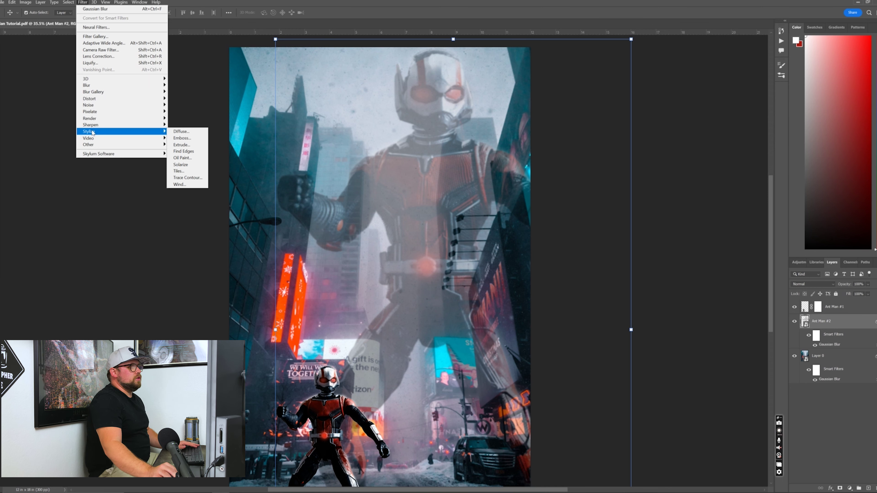
{"action": "left_click", "coordinate": [188, 100]}
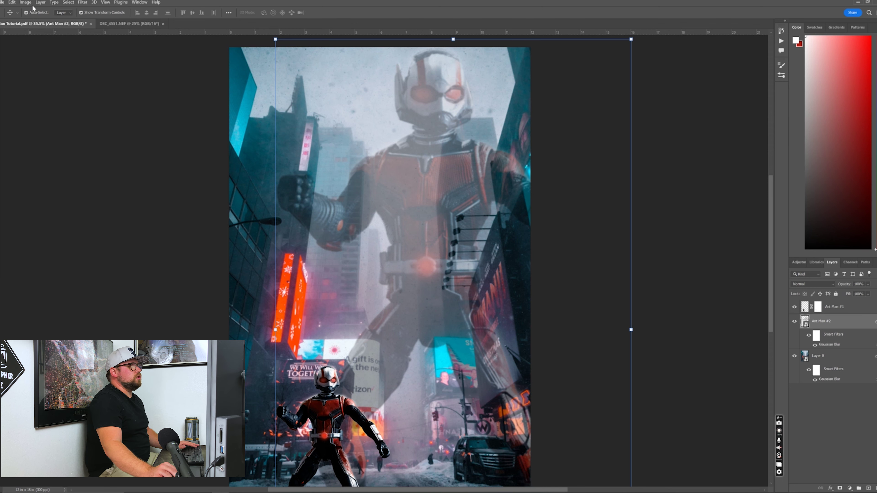
Rotate the whole image 90° clockwise.
{"action": "left_click", "coordinate": [26, 2]}
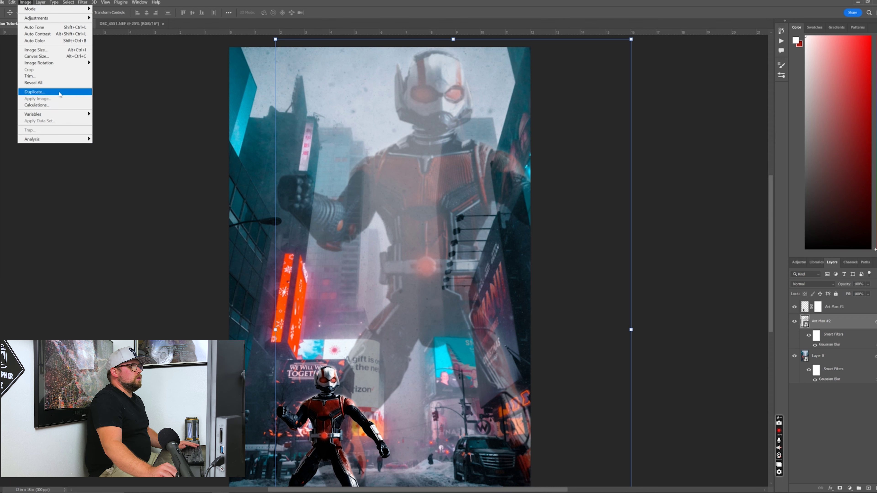
{"action": "mouse_move", "coordinate": [67, 69]}
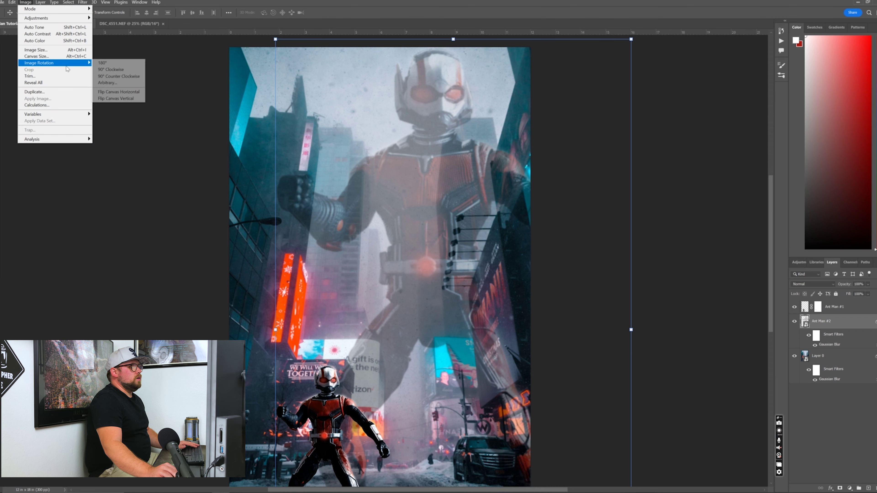
{"action": "left_click", "coordinate": [106, 69]}
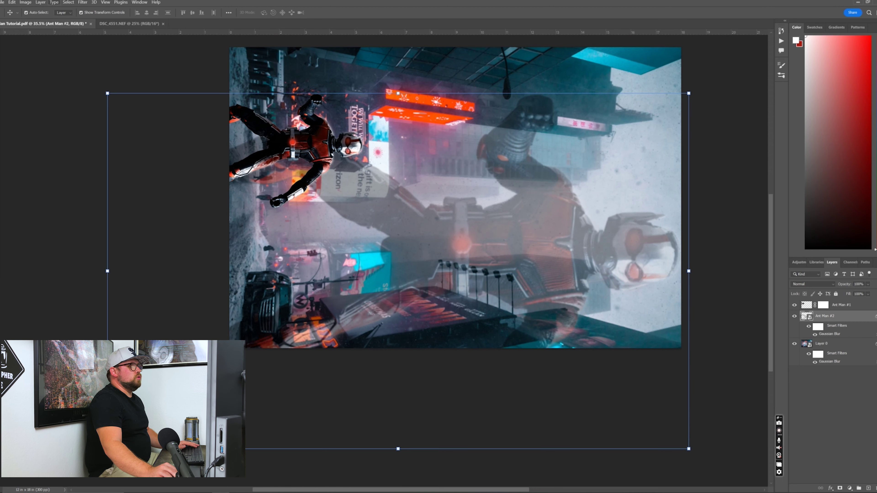
Apply a Wind filter to the Ant Man #2 smart object using the Blast method and the From the Right direction.
{"action": "left_click", "coordinate": [82, 2]}
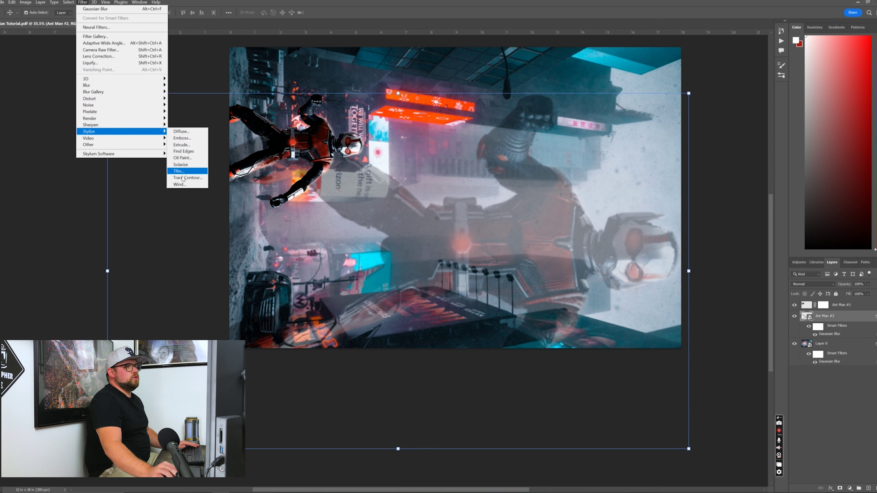
{"action": "left_click", "coordinate": [179, 186]}
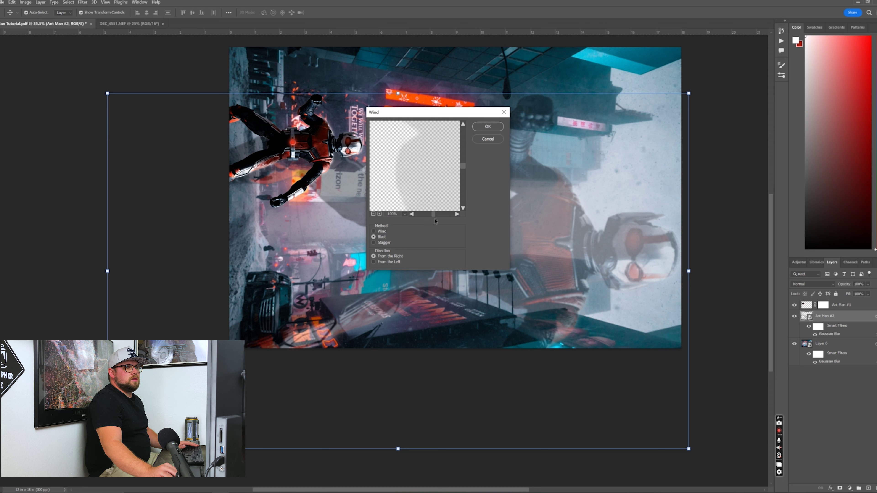
{"action": "left_click_drag", "start_coordinate": [427, 171], "coordinate": [330, 201]}
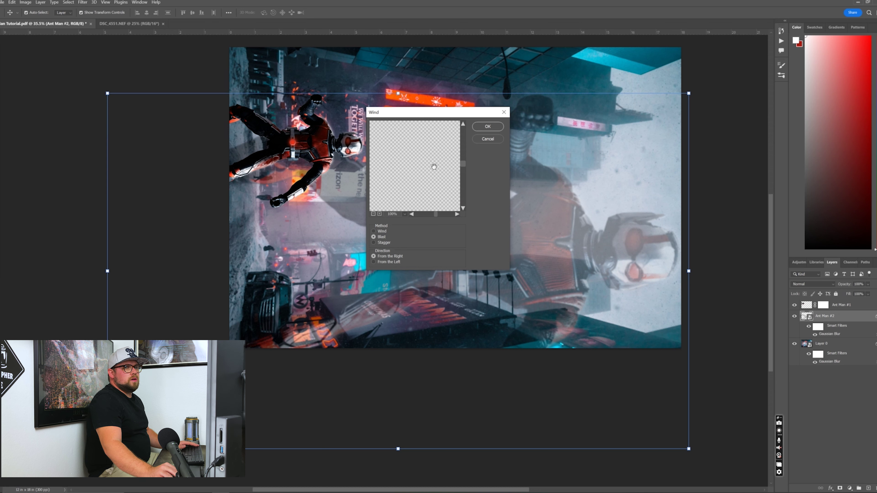
{"action": "left_click_drag", "start_coordinate": [434, 166], "coordinate": [394, 183]}
{"action": "left_click_drag", "start_coordinate": [435, 216], "coordinate": [430, 216]}
{"action": "left_click_drag", "start_coordinate": [433, 169], "coordinate": [381, 206]}
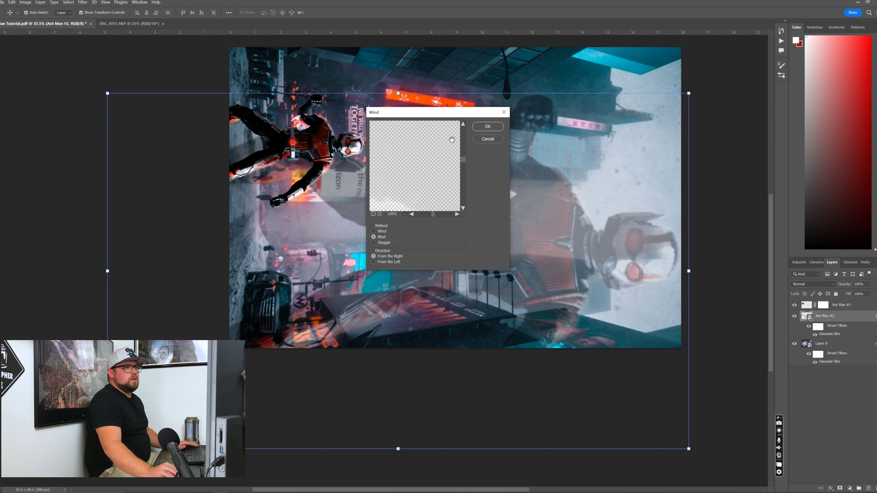
{"action": "left_click_drag", "start_coordinate": [453, 140], "coordinate": [384, 123]}
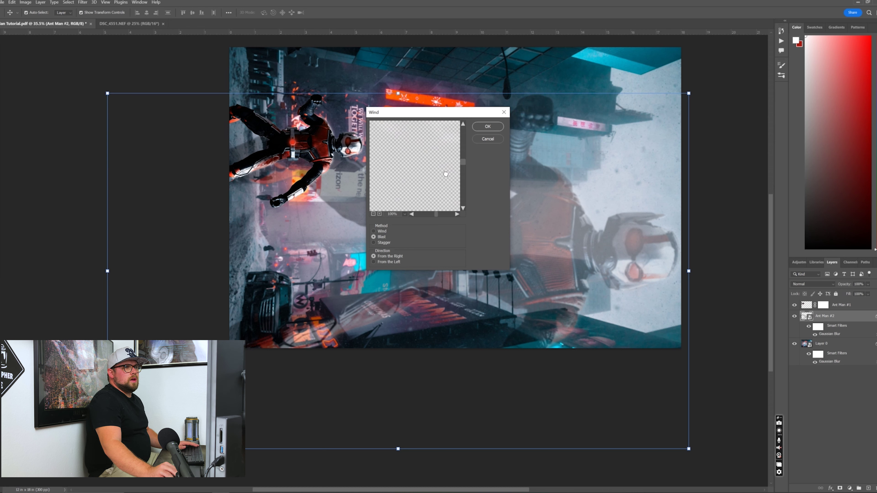
{"action": "left_click_drag", "start_coordinate": [445, 174], "coordinate": [392, 219]}
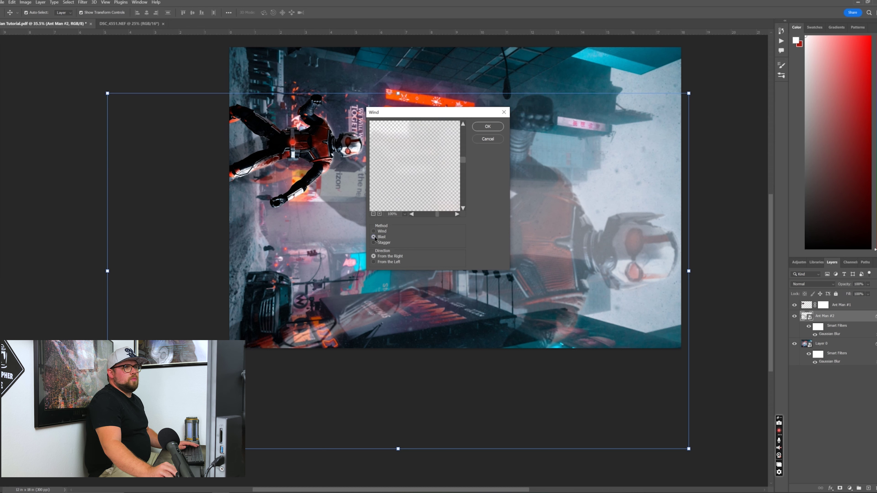
{"action": "left_click_drag", "start_coordinate": [431, 172], "coordinate": [395, 178]}
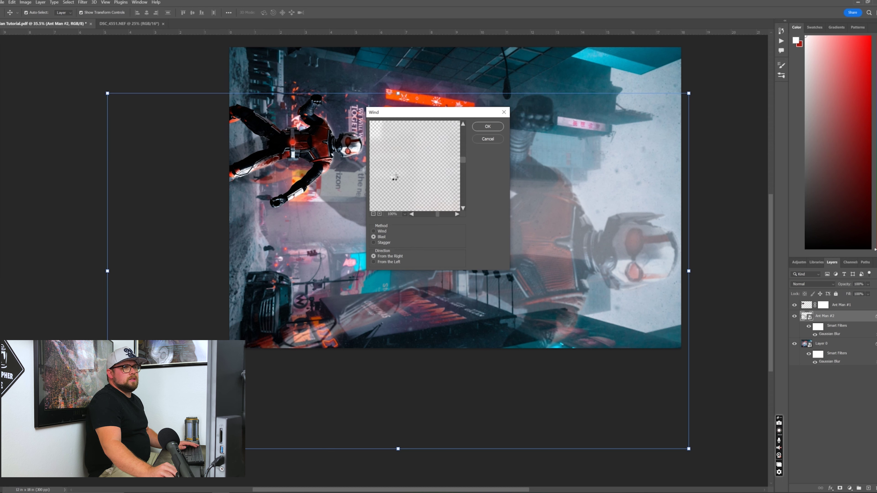
{"action": "left_click", "coordinate": [498, 127]}
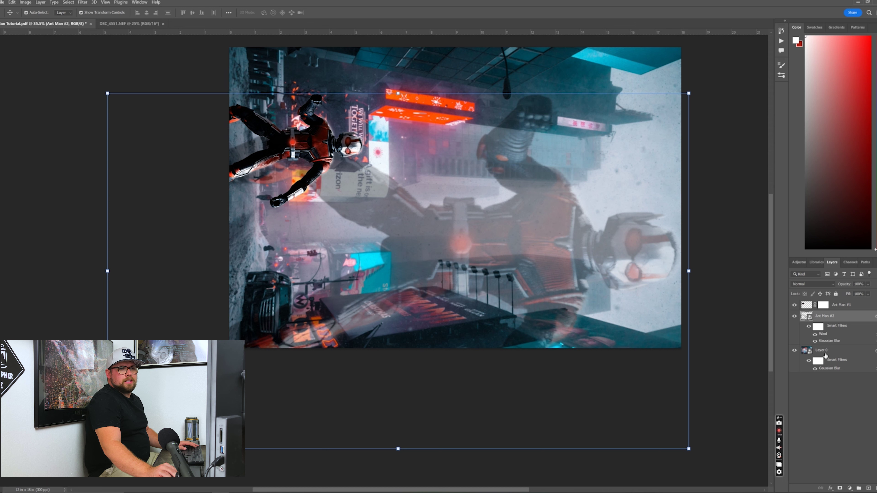
{"action": "double_click", "coordinate": [825, 333]}
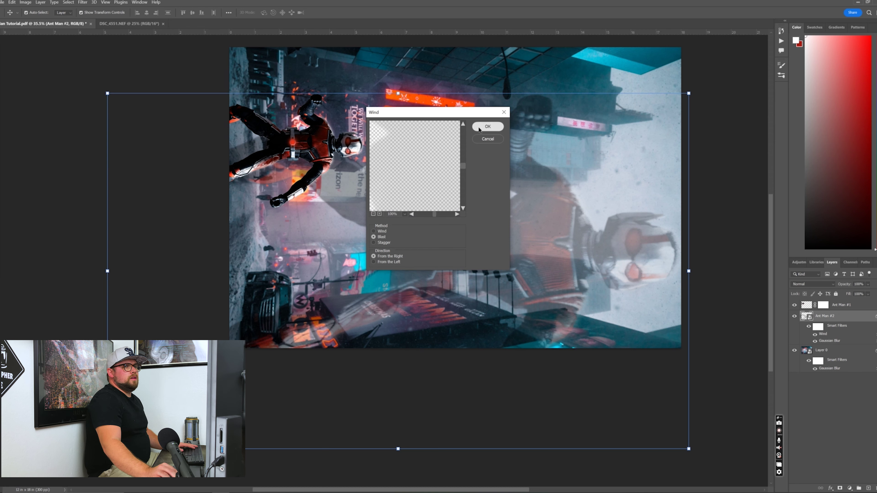
{"action": "left_click", "coordinate": [487, 126]}
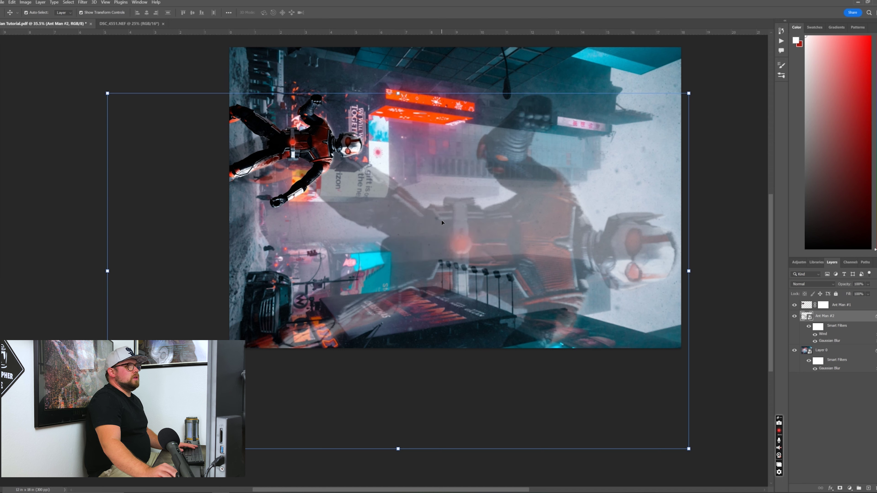
Deselect the Ant Man #2 layer and rotate the whole image 90° counter-clockwise.
{"action": "key", "text": "ctrl+alt+a"}
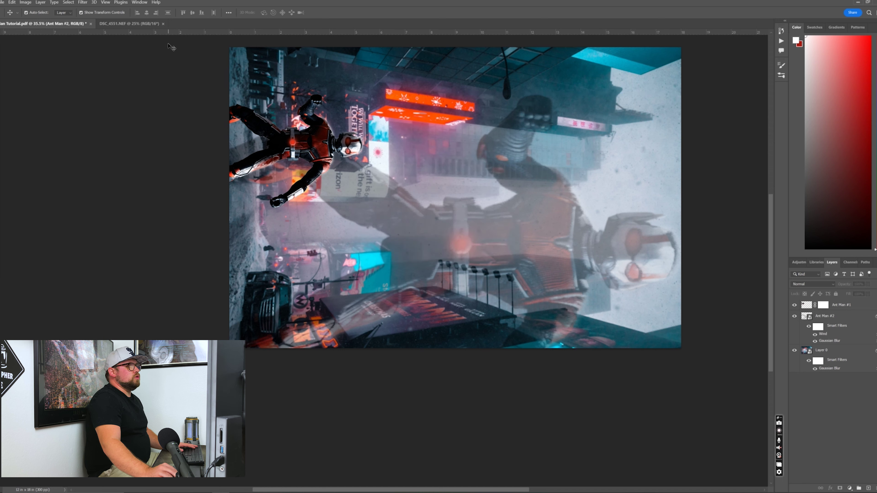
{"action": "left_click", "coordinate": [23, 3]}
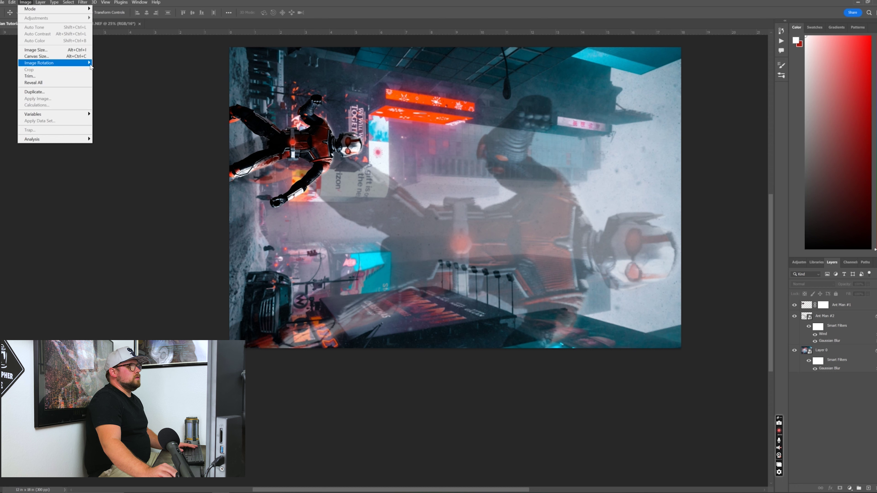
{"action": "mouse_move", "coordinate": [83, 63]}
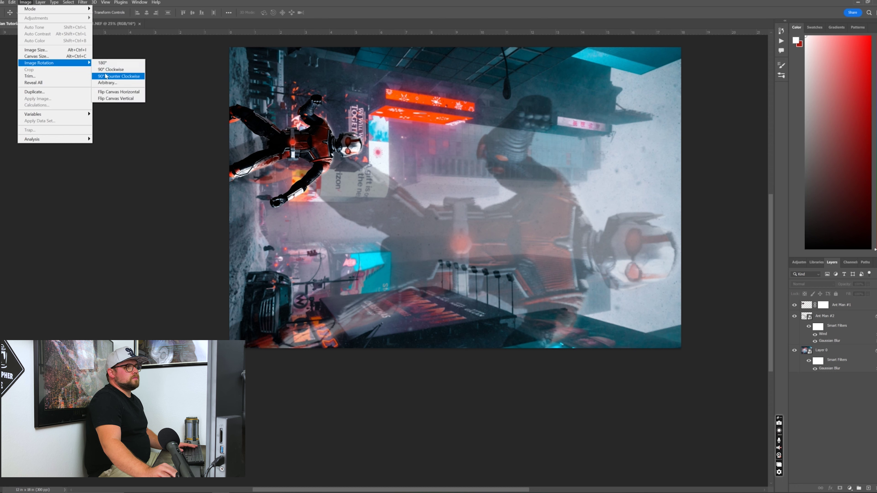
{"action": "left_click", "coordinate": [105, 70]}
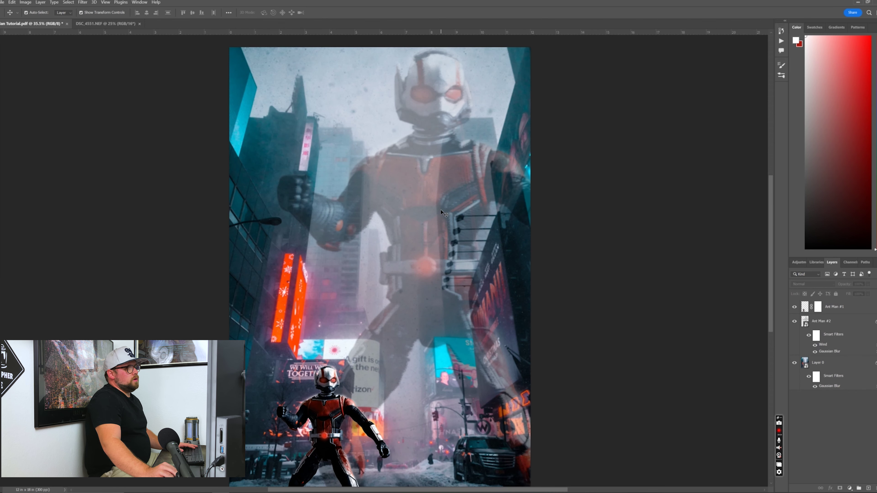
Examine the Wind streaks on the giant figure's chest, waist and belt up close and against the full composite.
{"action": "key", "text": "z"}
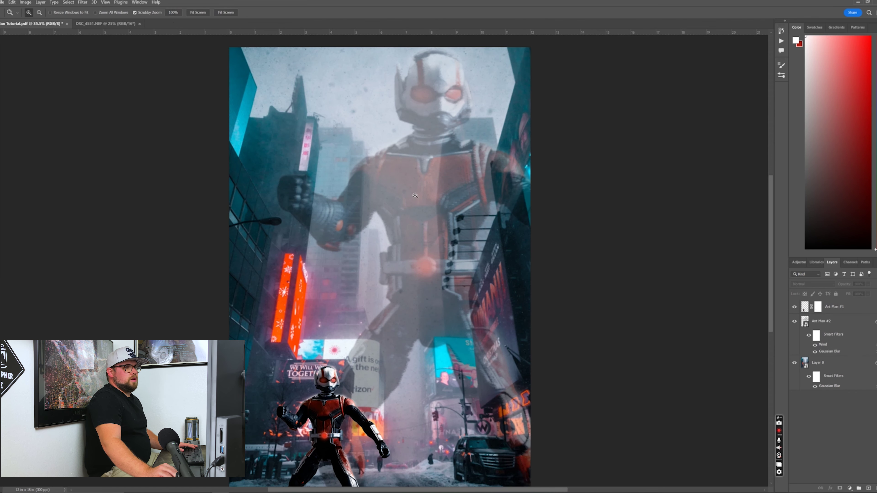
{"action": "left_click", "coordinate": [460, 190]}
{"action": "left_click", "coordinate": [460, 190]}
{"action": "left_click", "coordinate": [402, 247]}
{"action": "left_click", "coordinate": [400, 294]}
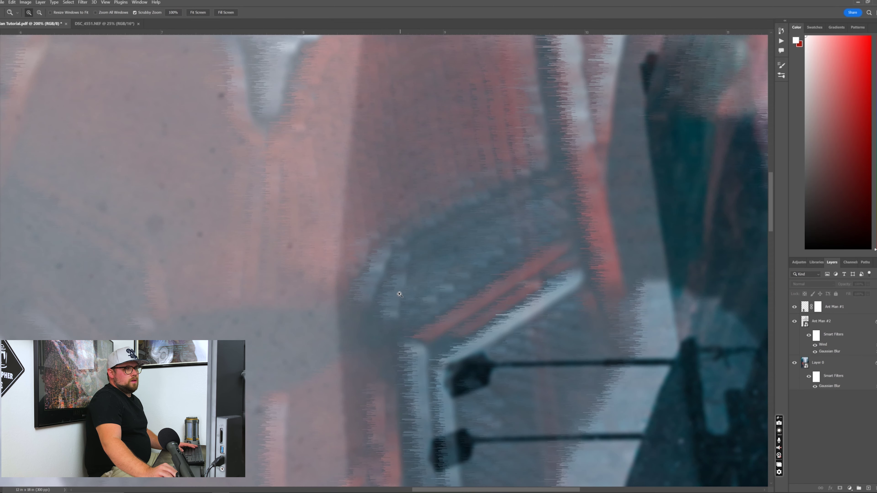
{"action": "left_click_drag", "start_coordinate": [391, 308], "coordinate": [403, 170]}
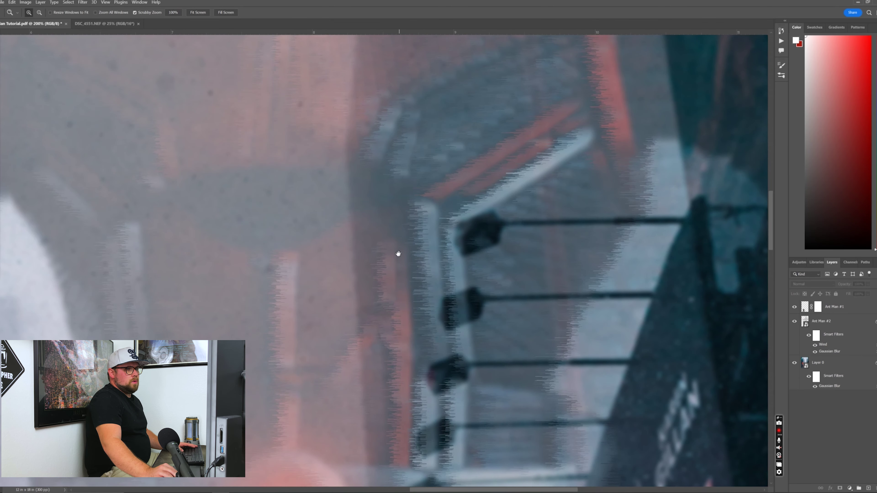
{"action": "left_click_drag", "start_coordinate": [398, 252], "coordinate": [396, 147]}
{"action": "left_click_drag", "start_coordinate": [395, 200], "coordinate": [397, 163]}
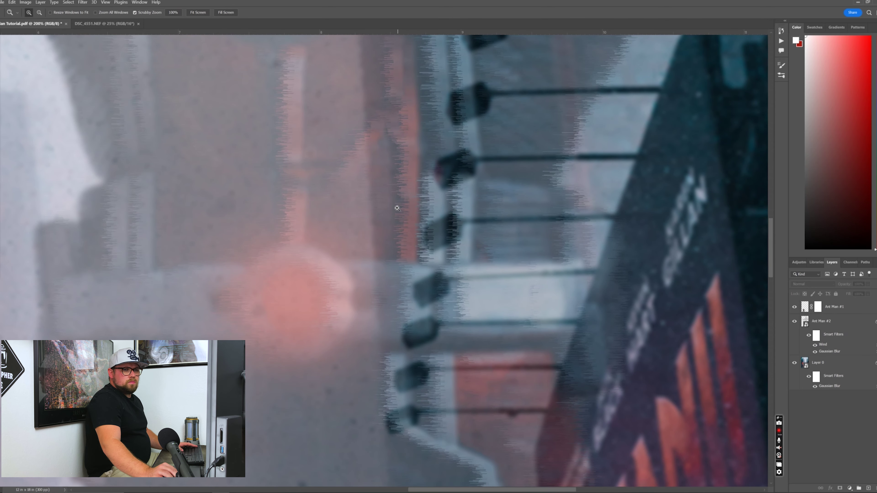
{"action": "left_click_drag", "start_coordinate": [423, 251], "coordinate": [445, 252]}
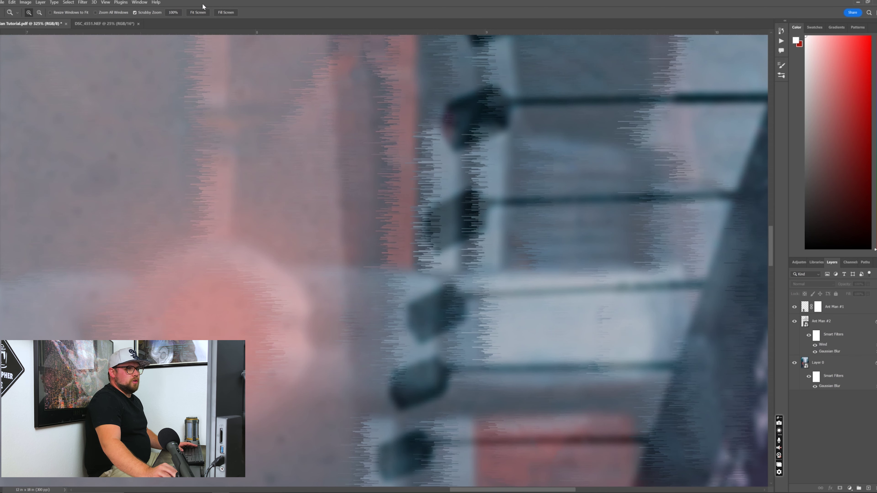
{"action": "left_click", "coordinate": [199, 13]}
{"action": "left_click", "coordinate": [430, 204]}
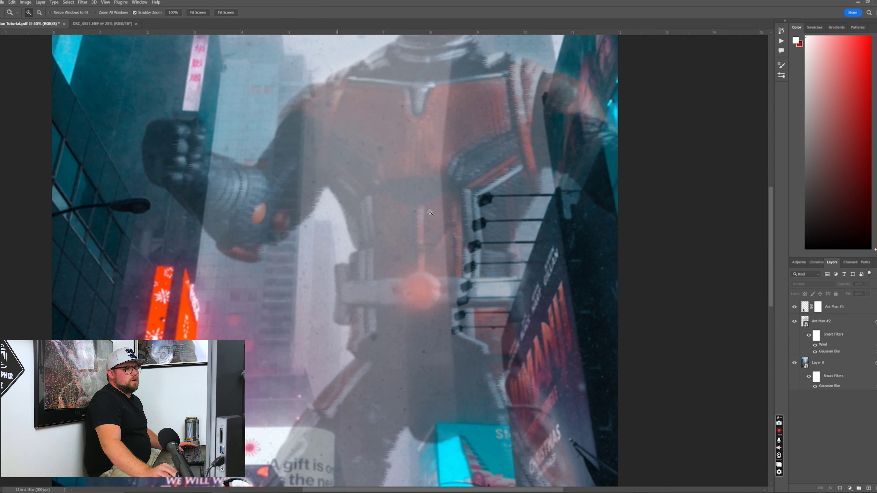
{"action": "left_click", "coordinate": [431, 212]}
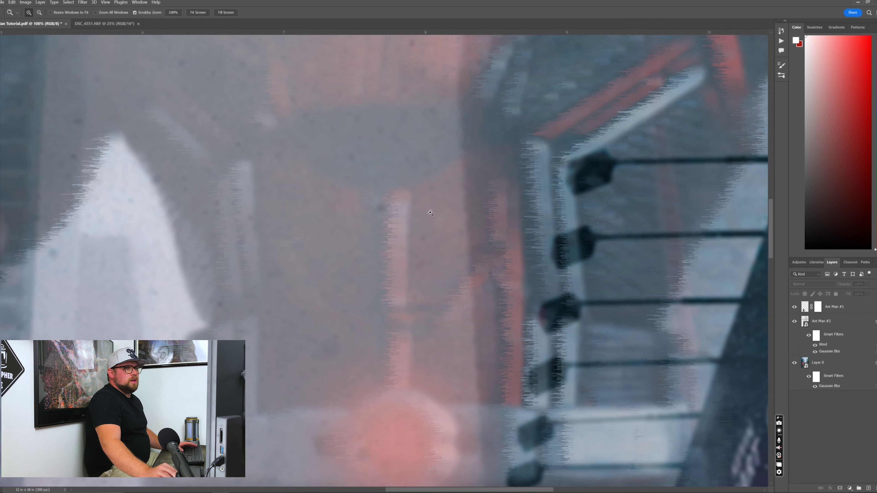
{"action": "left_click", "coordinate": [430, 213]}
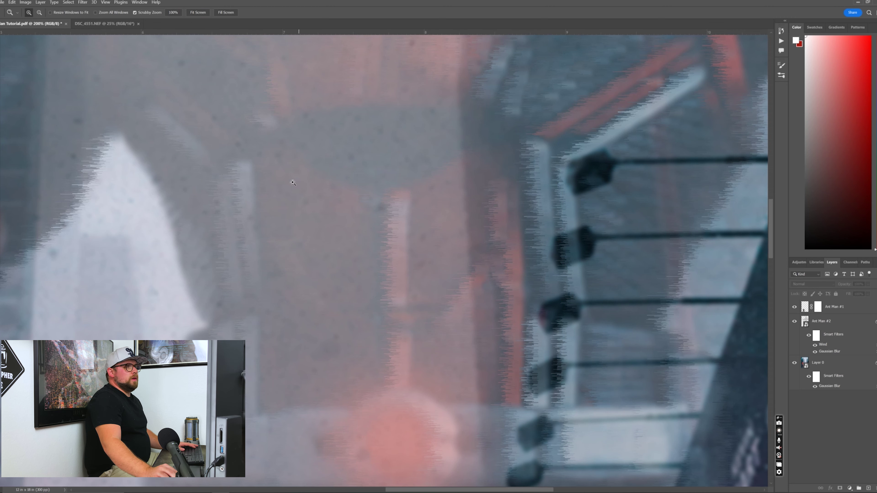
{"action": "left_click", "coordinate": [198, 13]}
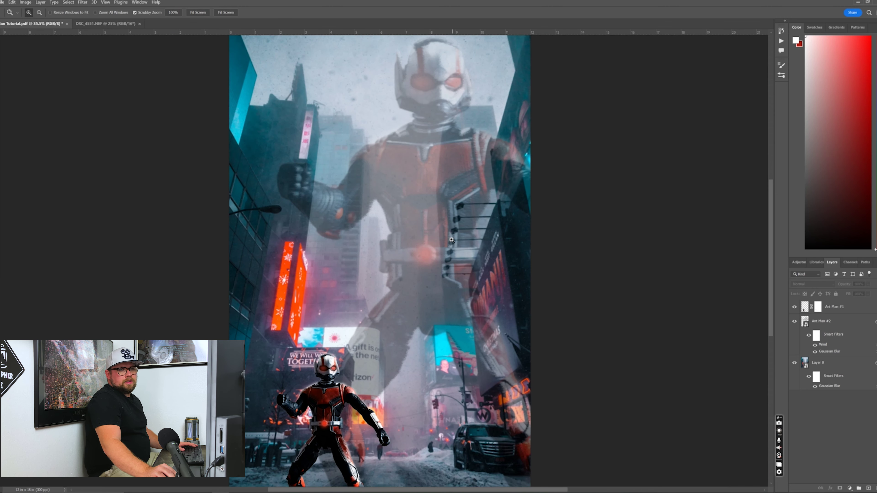
Select the Ant Man #2 layer and check its Wind smart filter settings while viewing the figure's torso up close.
{"action": "left_click", "coordinate": [829, 346]}
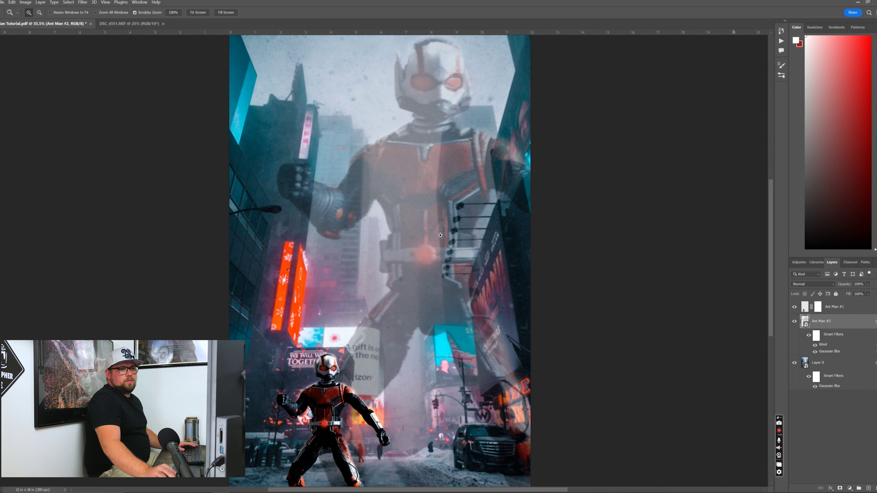
{"action": "left_click", "coordinate": [417, 204]}
{"action": "left_click", "coordinate": [519, 238]}
{"action": "left_click", "coordinate": [519, 237]}
{"action": "left_click", "coordinate": [519, 237]}
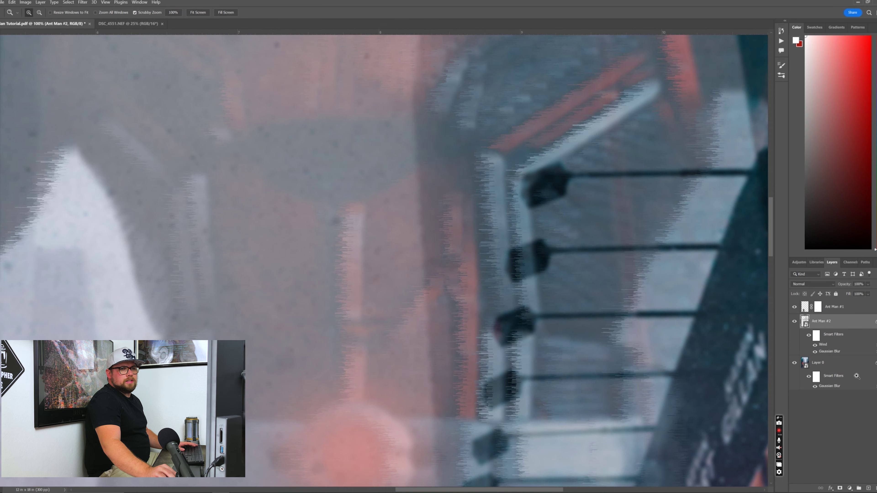
{"action": "double_click", "coordinate": [829, 346]}
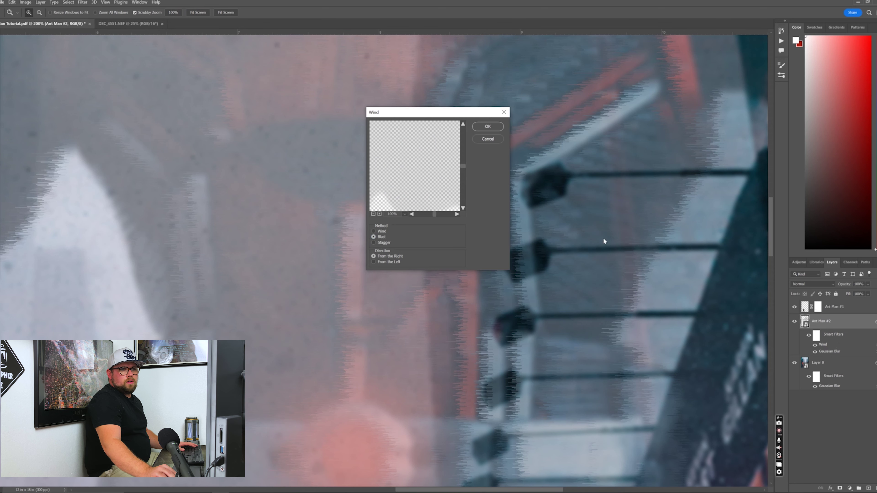
{"action": "key", "text": "Escape"}
Toggle the Wind smart filter off and on to compare the streaks, and view its blending options.
{"action": "left_click", "coordinate": [815, 345]}
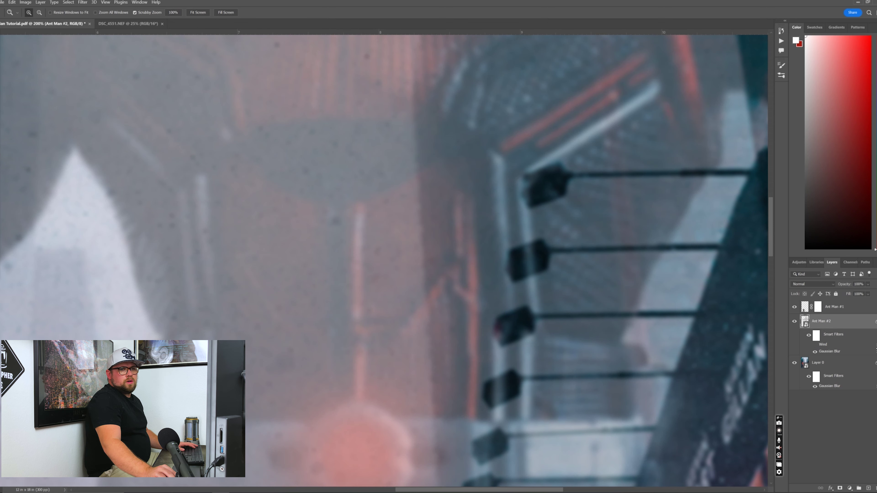
{"action": "double_click", "coordinate": [874, 345]}
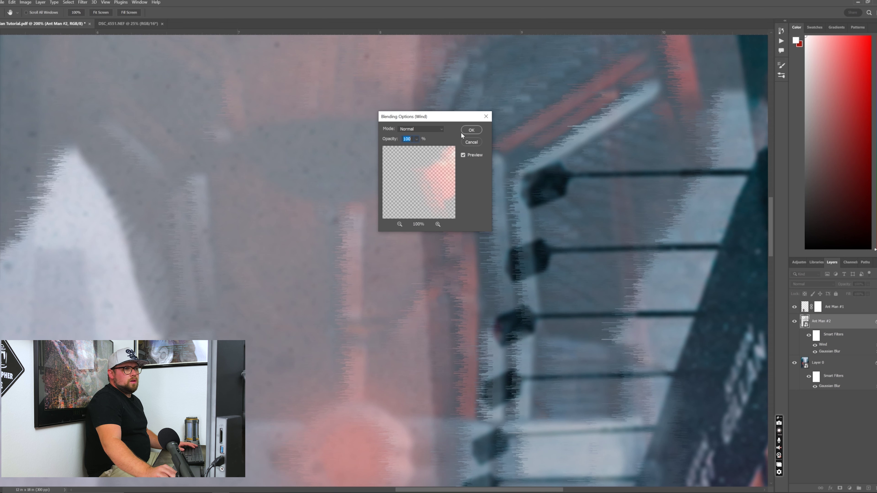
{"action": "left_click", "coordinate": [486, 117]}
{"action": "left_click", "coordinate": [815, 345]}
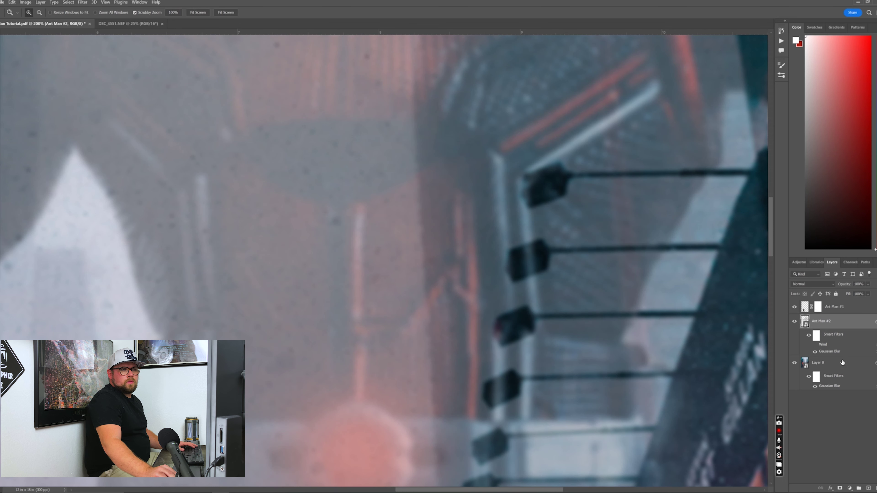
{"action": "left_click", "coordinate": [815, 345]}
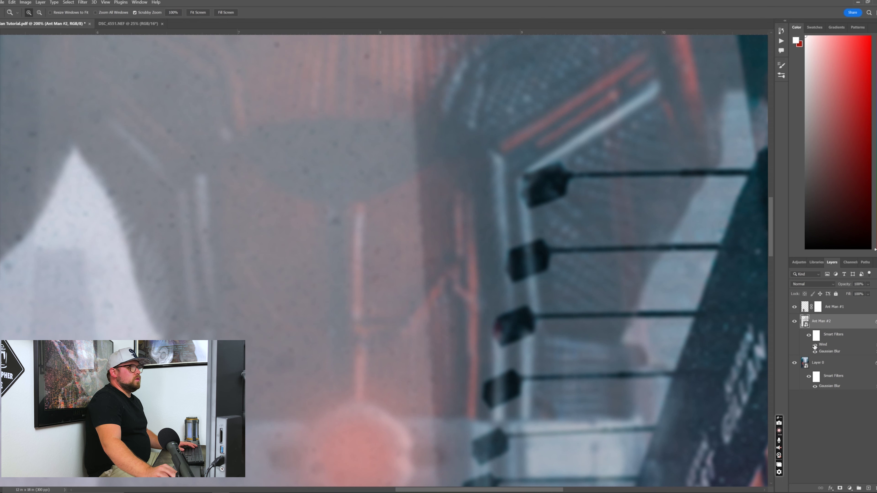
Rotate the whole image 90° clockwise.
{"action": "left_click", "coordinate": [26, 2]}
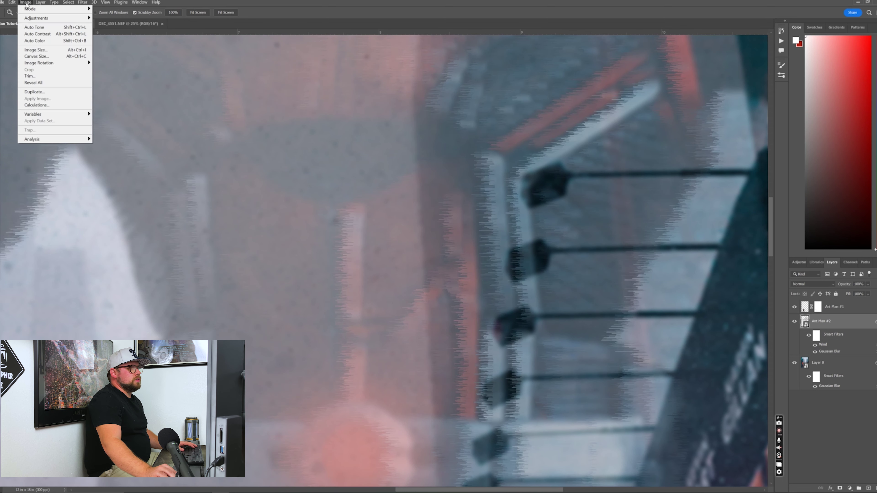
{"action": "mouse_move", "coordinate": [73, 63]}
{"action": "left_click", "coordinate": [107, 69]}
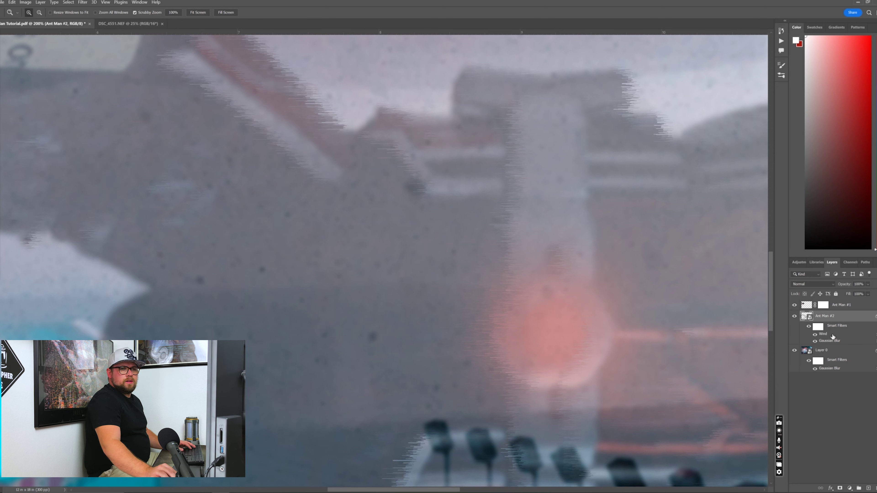
Review the layer options of Ant Man #2 and the settings of its Wind smart filter.
{"action": "right_click", "coordinate": [835, 319]}
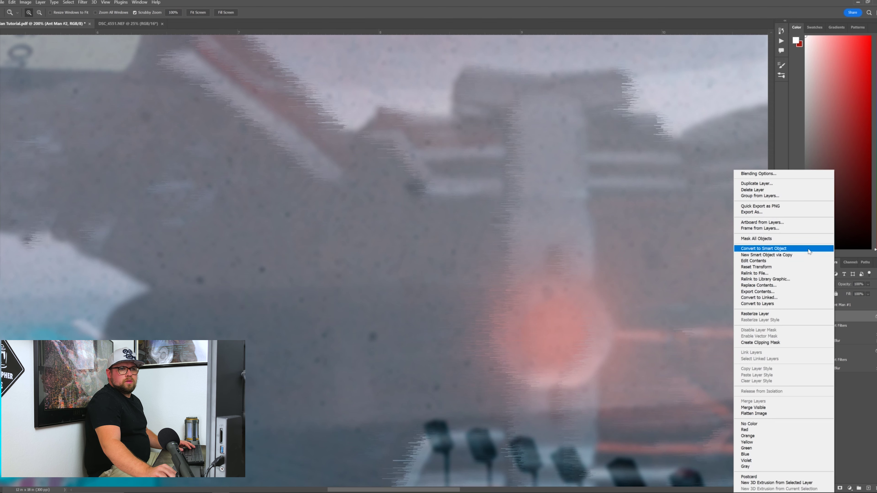
{"action": "left_click", "coordinate": [849, 317]}
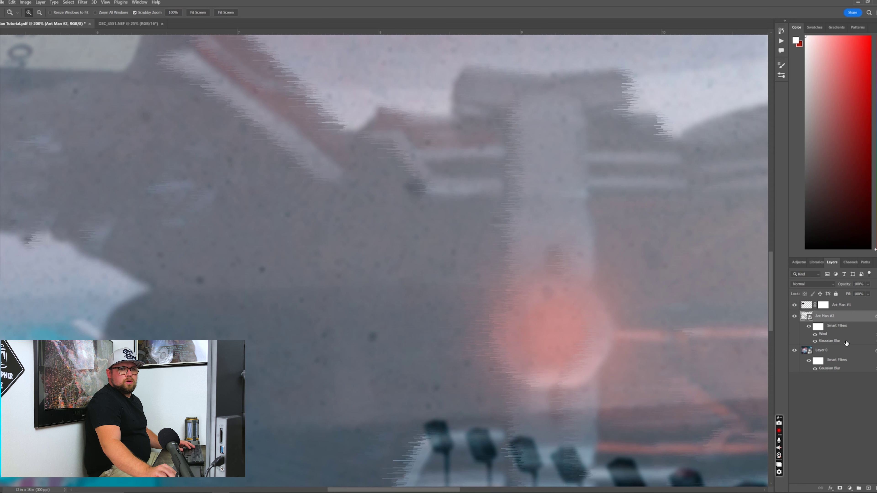
{"action": "double_click", "coordinate": [824, 335]}
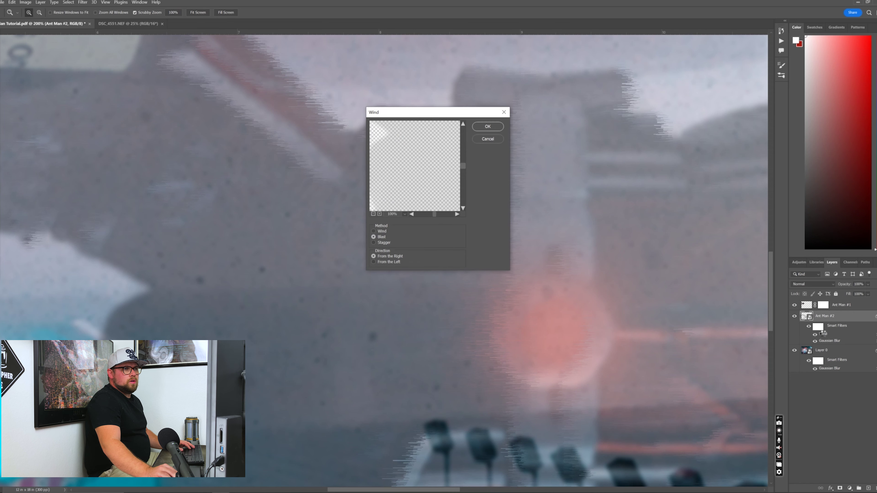
{"action": "left_click", "coordinate": [488, 127]}
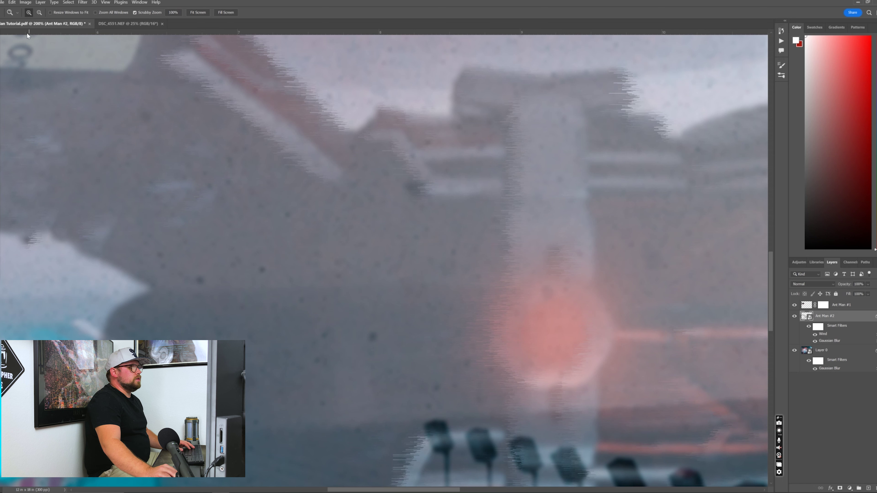
Turn the sideways image back upright by rotating it 90° clockwise and a further 180°.
{"action": "left_click", "coordinate": [26, 3]}
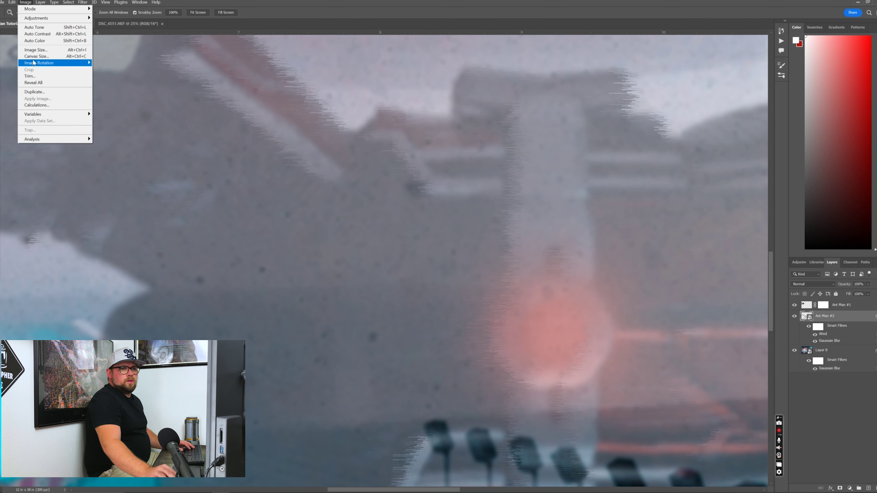
{"action": "mouse_move", "coordinate": [34, 63]}
{"action": "left_click", "coordinate": [849, 417]}
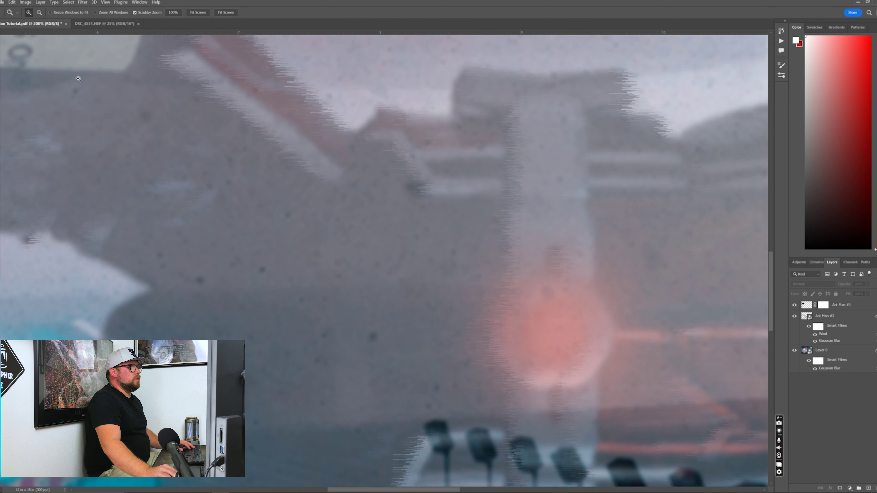
{"action": "left_click", "coordinate": [26, 2]}
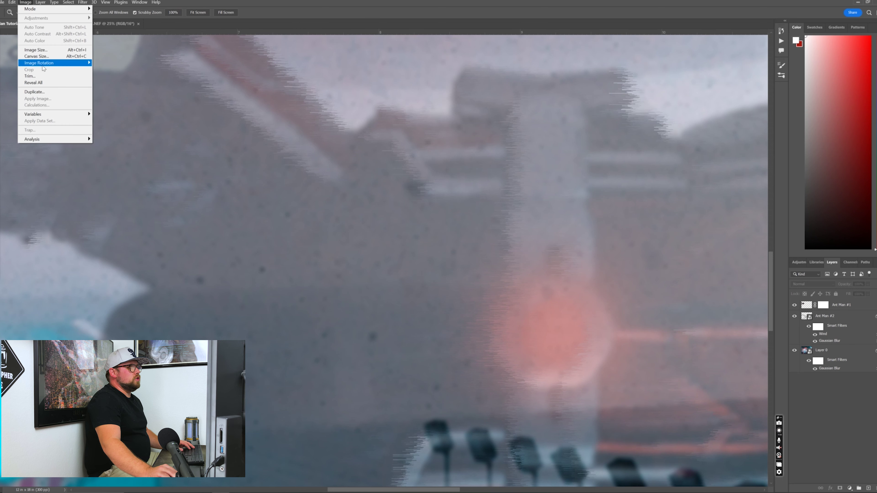
{"action": "mouse_move", "coordinate": [79, 63]}
{"action": "left_click", "coordinate": [117, 71]}
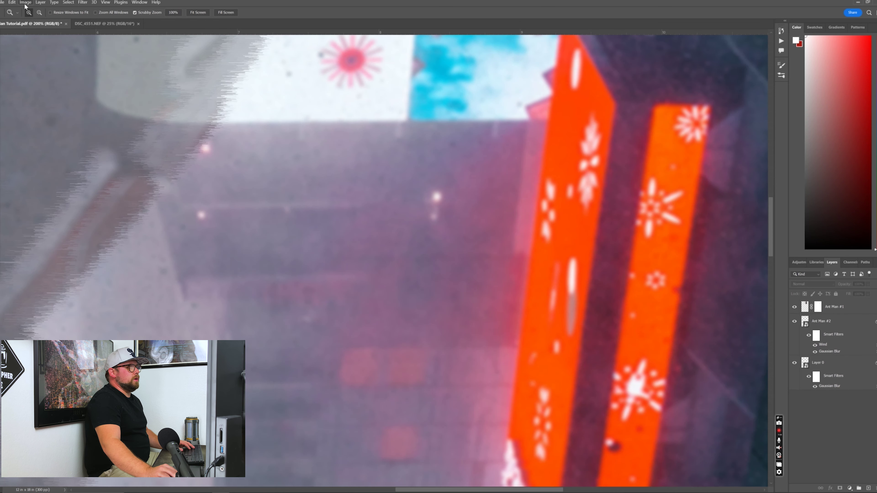
{"action": "left_click", "coordinate": [26, 3]}
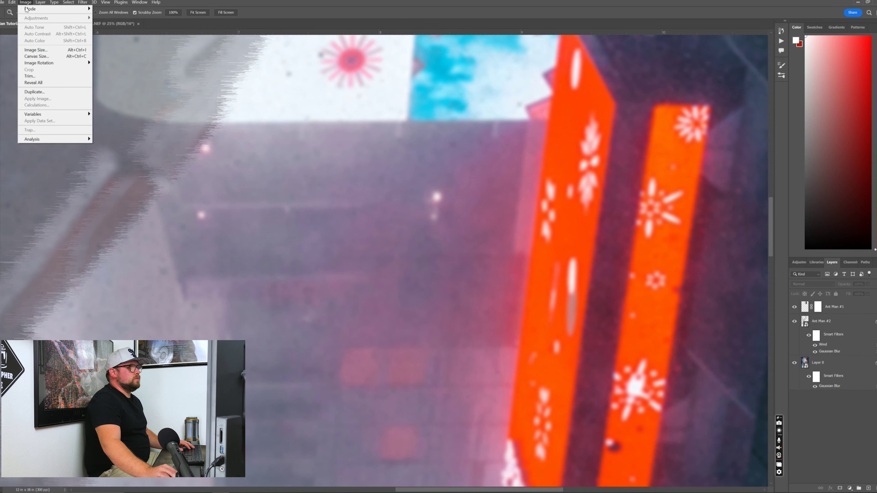
{"action": "mouse_move", "coordinate": [52, 63]}
{"action": "left_click", "coordinate": [122, 64]}
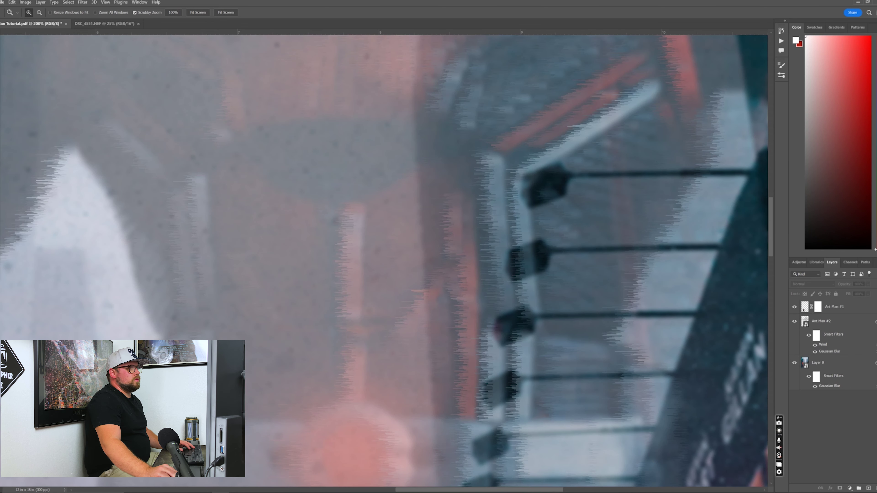
View the full composite and the giant figure's torso up close, and recheck the Wind smart filter's method and direction.
{"action": "key", "text": "ctrl+0"}
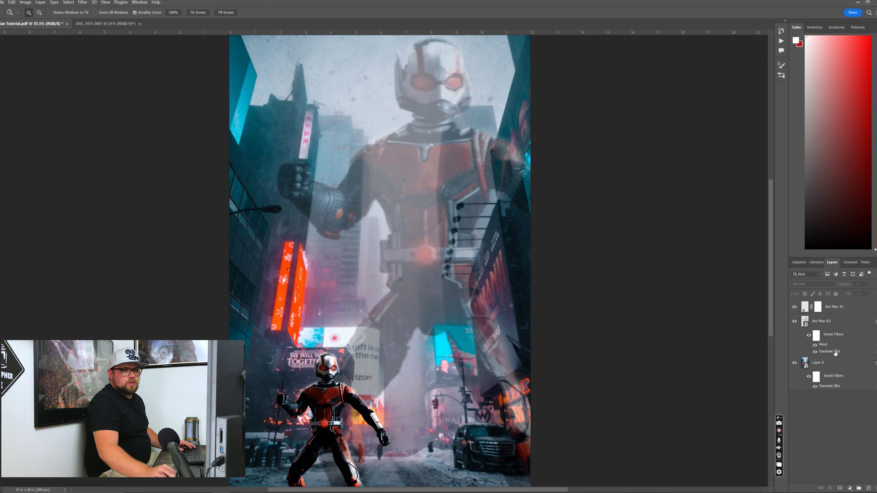
{"action": "key", "text": "ctrl+plus"}
{"action": "key", "text": "ctrl+plus"}
{"action": "key", "text": "ctrl+plus"}
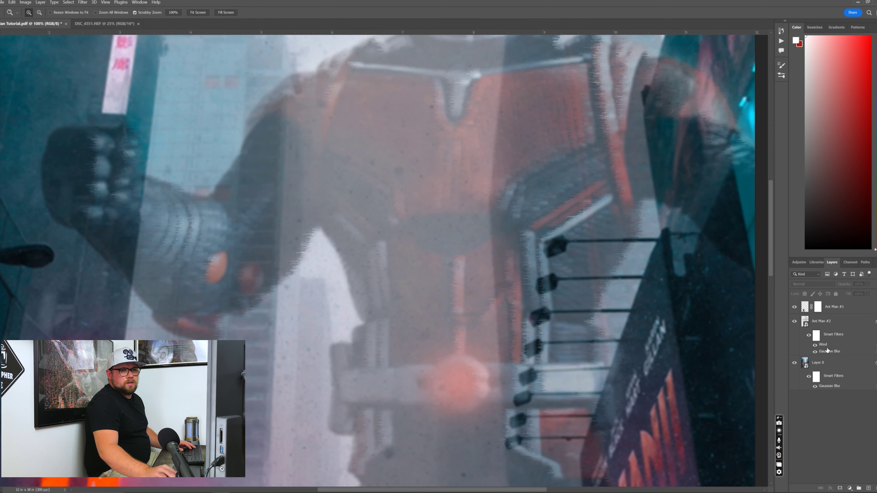
{"action": "left_click", "coordinate": [827, 347]}
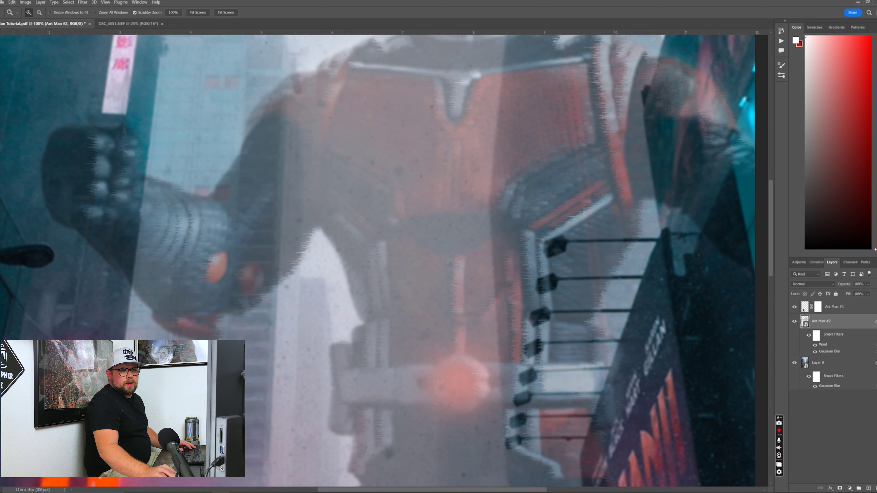
{"action": "double_click", "coordinate": [822, 345]}
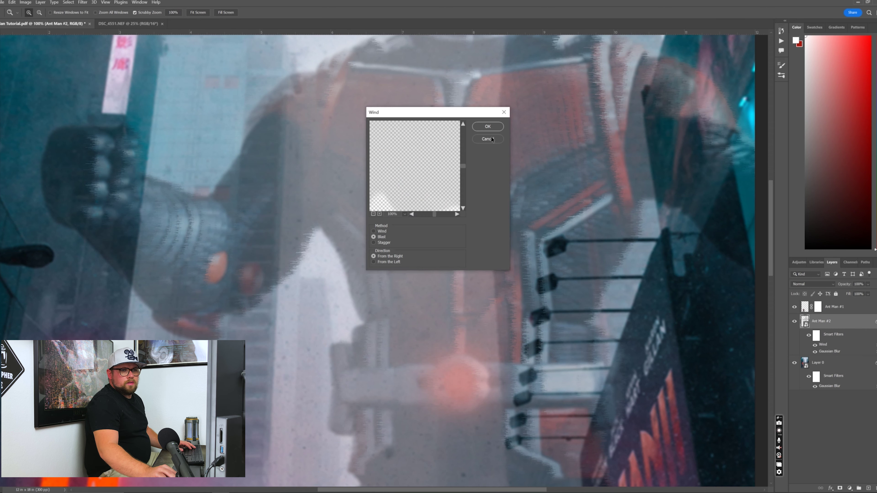
{"action": "left_click", "coordinate": [487, 127]}
Disable and delete the Wind smart filter on Ant Man #2, and rasterize the layer.
{"action": "right_click", "coordinate": [823, 346]}
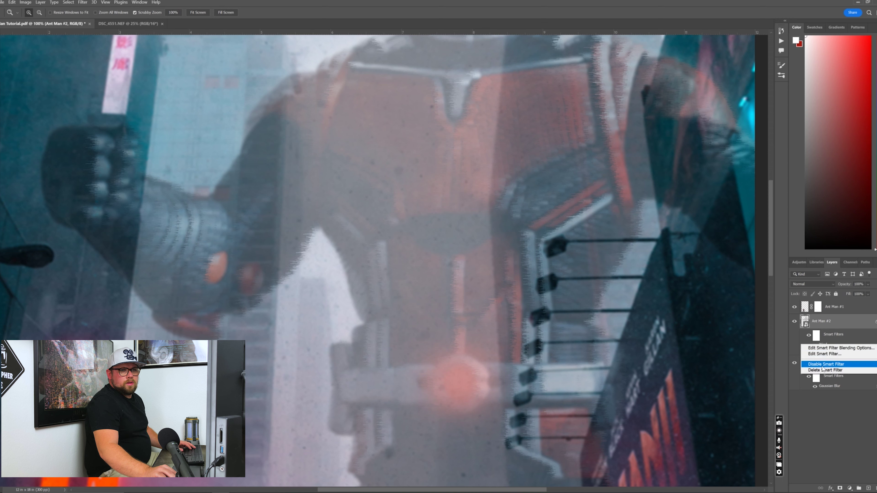
{"action": "left_click", "coordinate": [824, 366]}
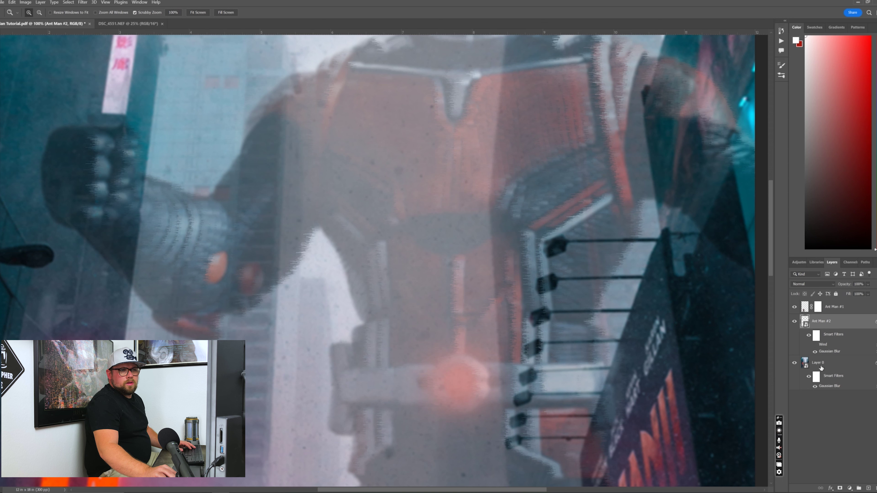
{"action": "right_click", "coordinate": [827, 347]}
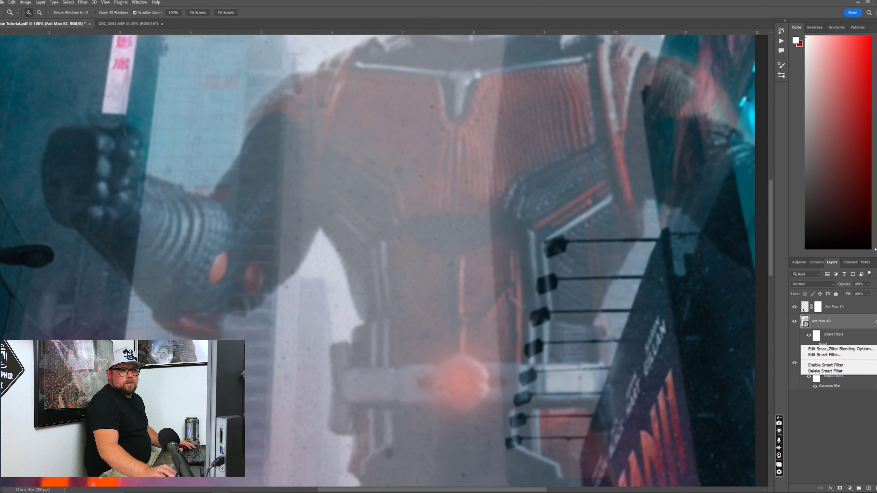
{"action": "left_click", "coordinate": [825, 370]}
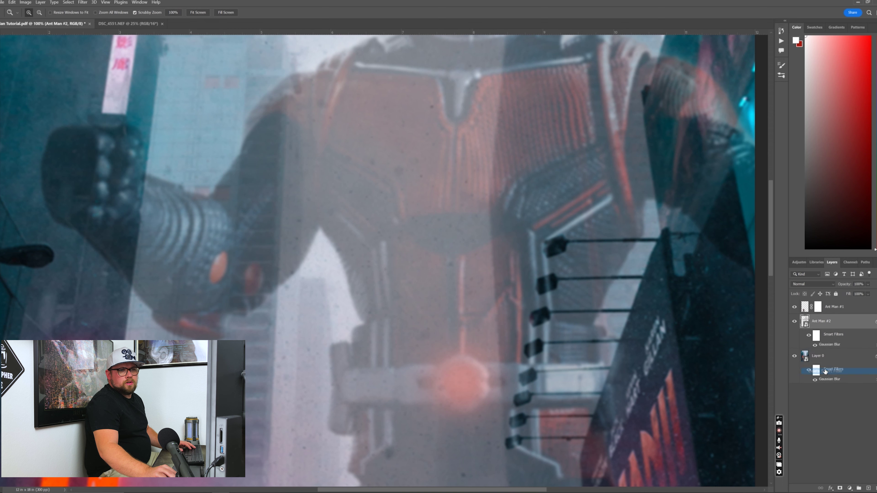
{"action": "right_click", "coordinate": [818, 323]}
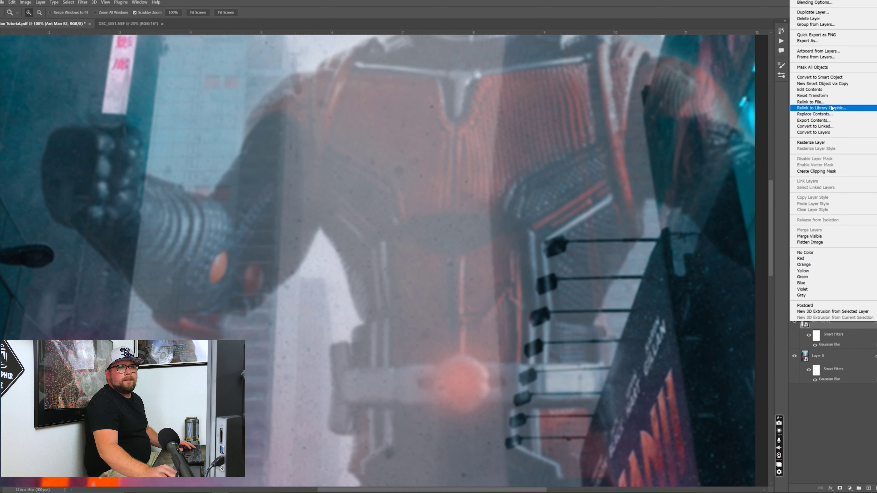
{"action": "left_click", "coordinate": [842, 142]}
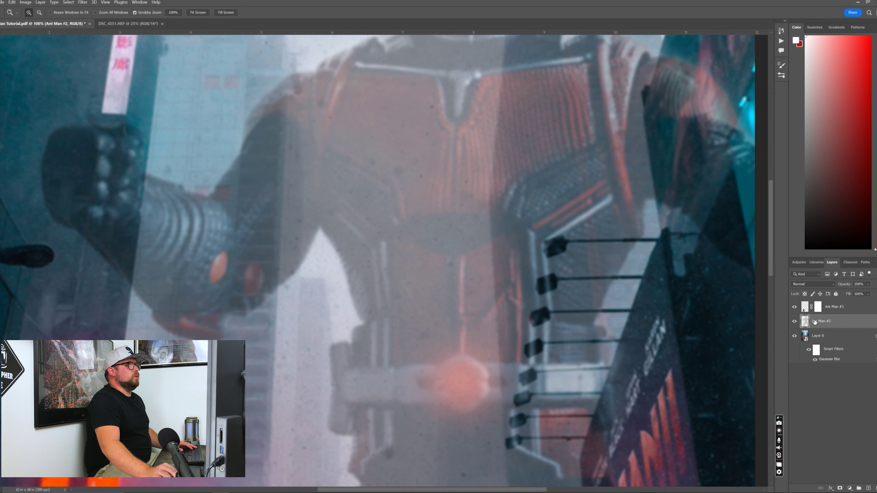
Rotate the whole image 90° clockwise with the rasterized Ant Man #2 layer selected.
{"action": "left_click", "coordinate": [40, 2]}
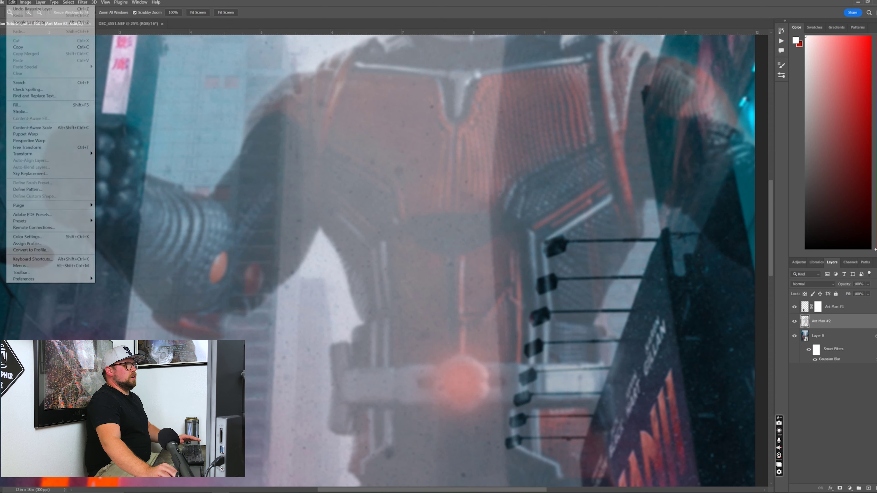
{"action": "left_click", "coordinate": [25, 2]}
{"action": "mouse_move", "coordinate": [48, 64]}
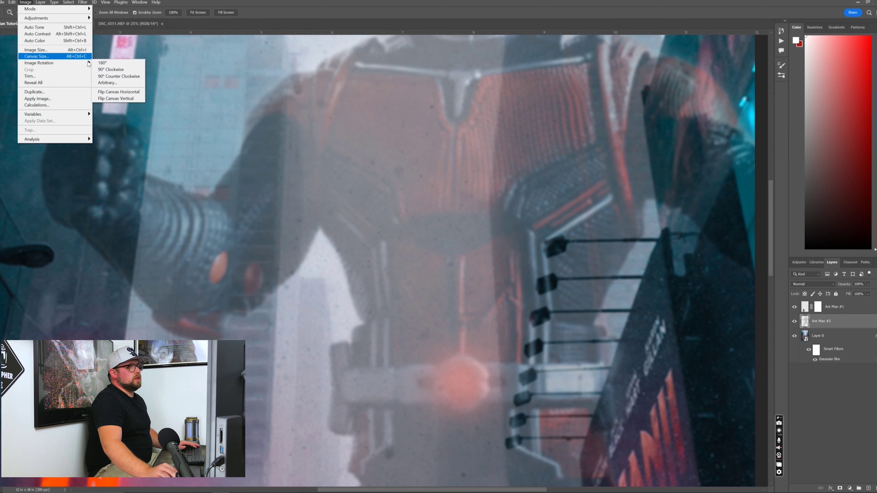
{"action": "left_click", "coordinate": [101, 70]}
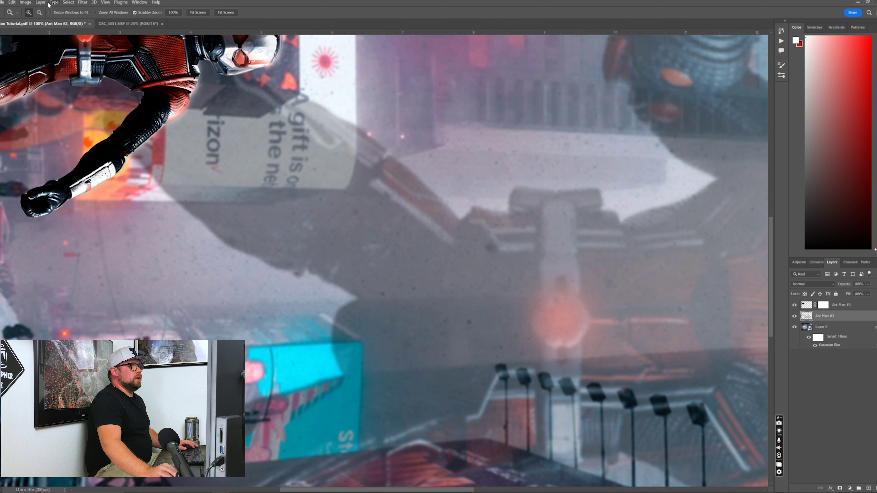
Apply the Wind filter to the Ant Man #2 layer with the Blast method and direction From the Right.
{"action": "left_click", "coordinate": [83, 2]}
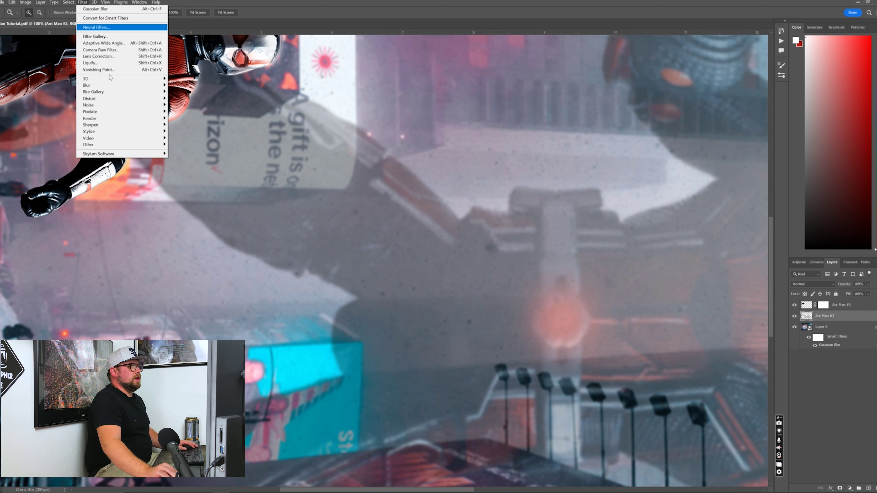
{"action": "mouse_move", "coordinate": [121, 132]}
{"action": "left_click", "coordinate": [189, 185]}
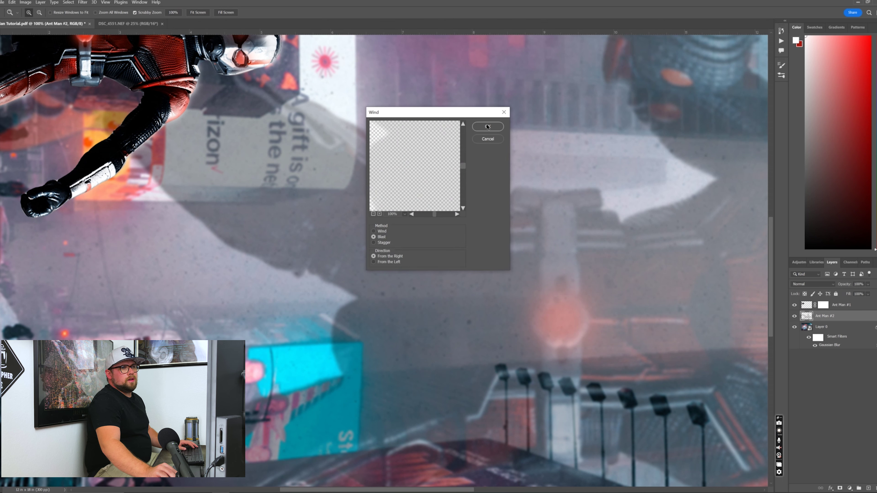
{"action": "left_click", "coordinate": [487, 127]}
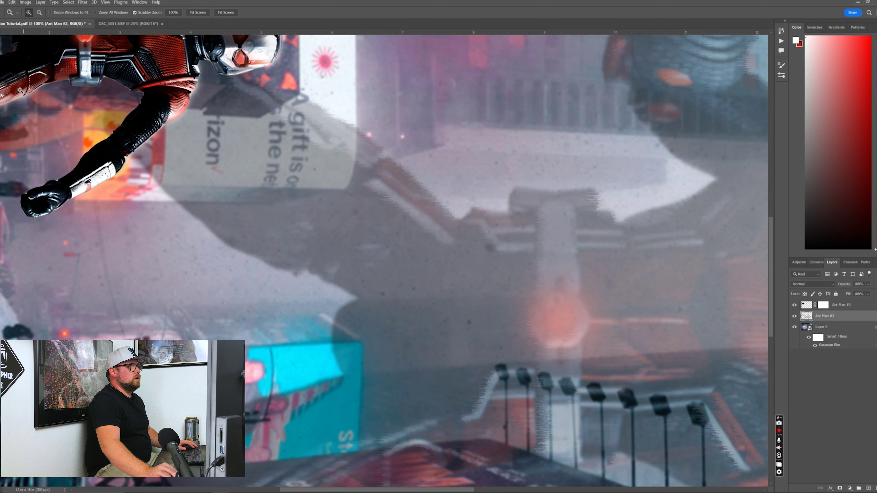
Rotate the image 90° counter-clockwise and check the vertical Wind streaks on the giant figure up close and in the full composite.
{"action": "left_click", "coordinate": [26, 4]}
{"action": "mouse_move", "coordinate": [62, 63]}
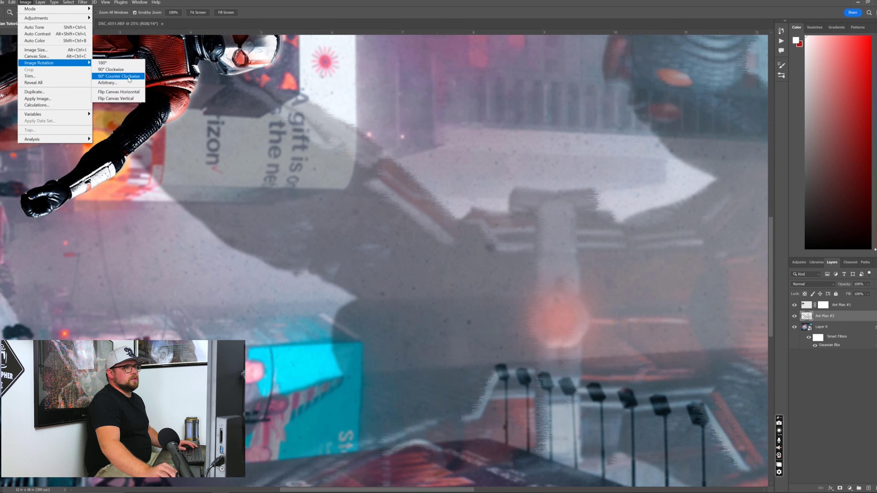
{"action": "left_click", "coordinate": [129, 78]}
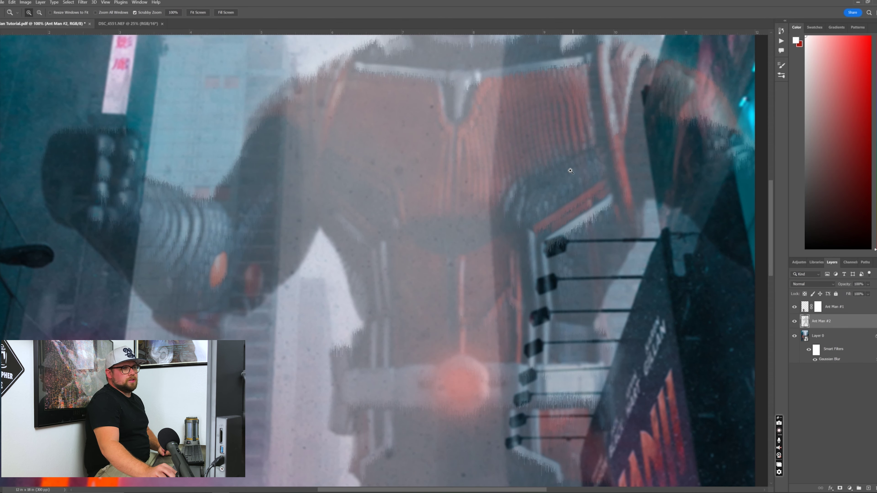
{"action": "left_click", "coordinate": [579, 231]}
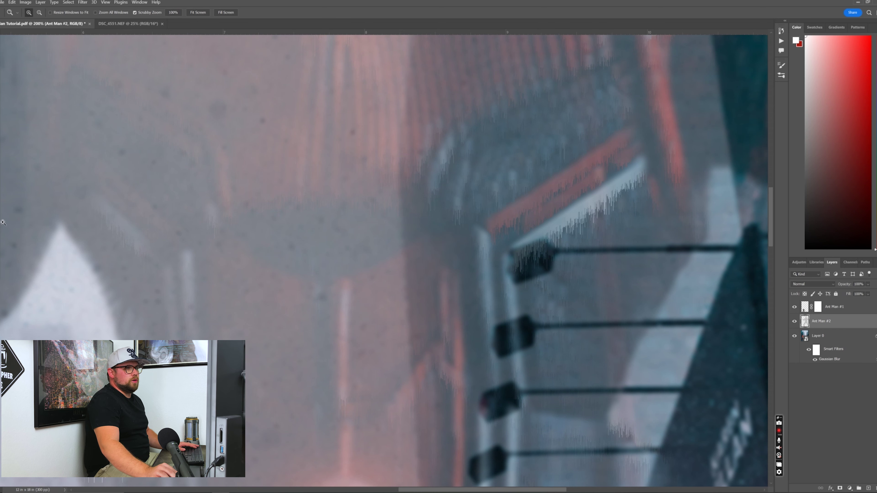
{"action": "left_click", "coordinate": [197, 12]}
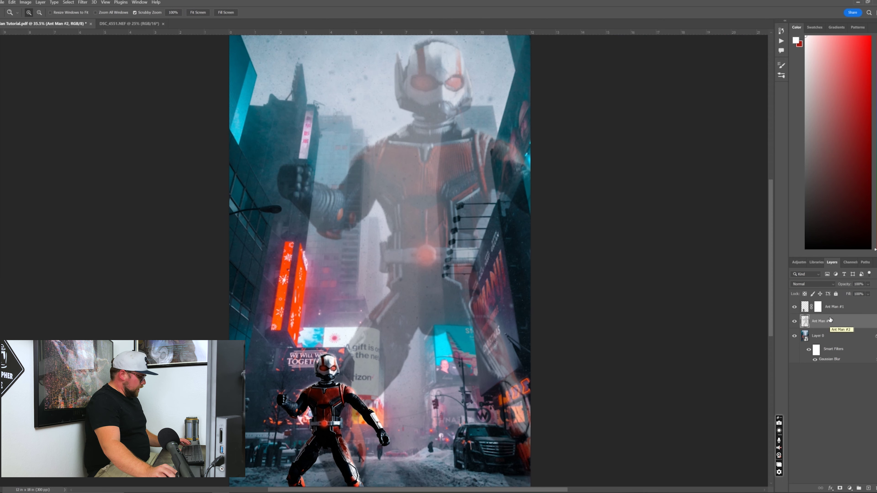
Duplicate the Ant Man #1 layer and move the copy directly beneath the original.
{"action": "left_click", "coordinate": [839, 309]}
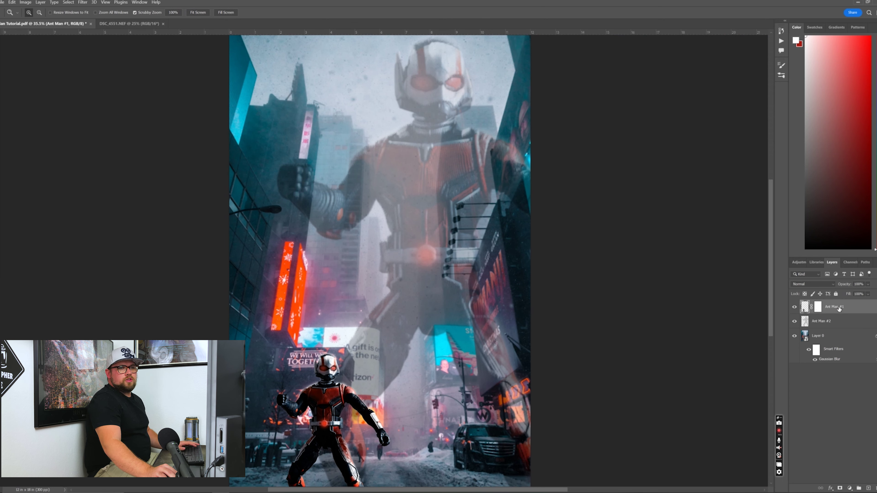
{"action": "key", "text": "ctrl+j"}
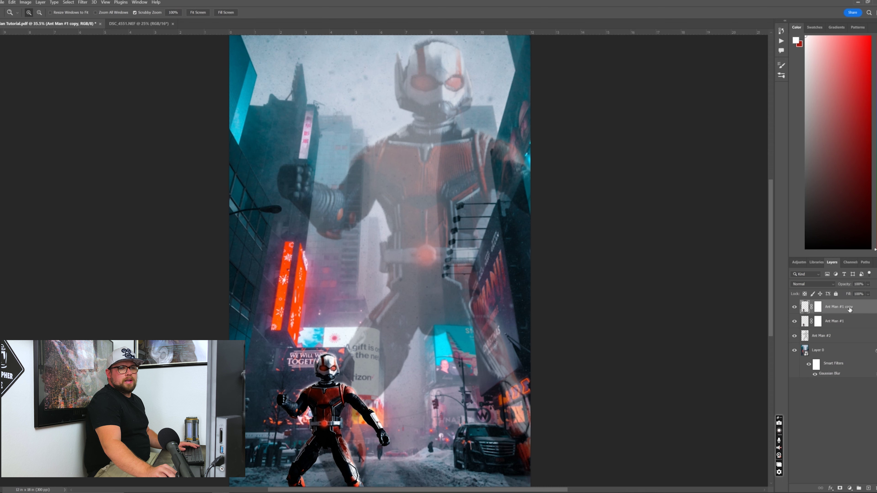
{"action": "double_click", "coordinate": [850, 308]}
{"action": "left_click", "coordinate": [853, 335]}
{"action": "left_click_drag", "start_coordinate": [856, 309], "coordinate": [843, 335]}
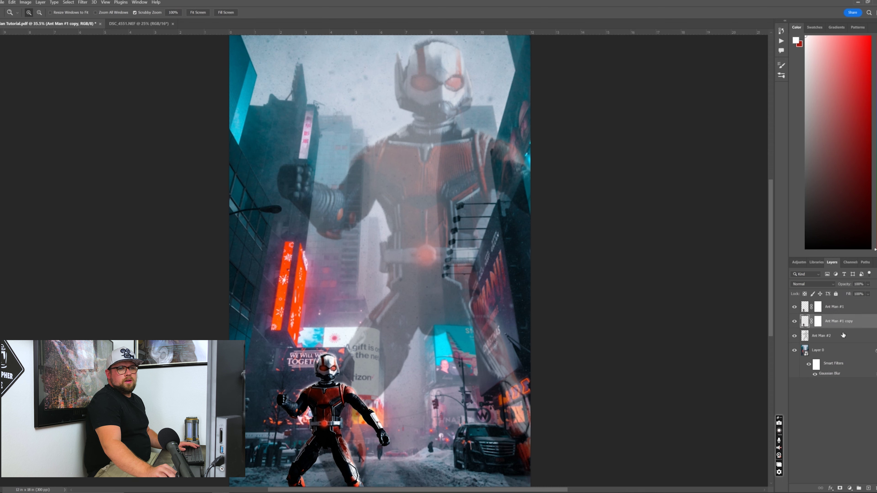
Rename the Ant Man #1 copy layer as Ant Man #3.
{"action": "double_click", "coordinate": [852, 322]}
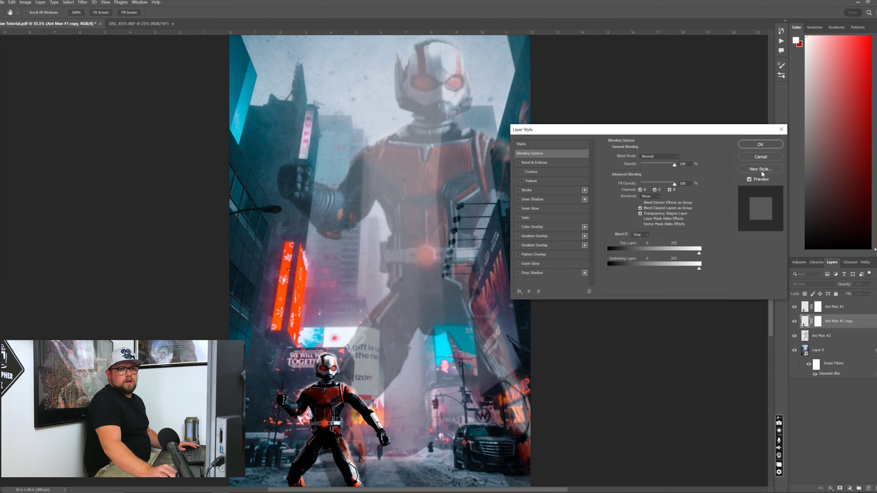
{"action": "left_click", "coordinate": [761, 156]}
{"action": "double_click", "coordinate": [851, 322]}
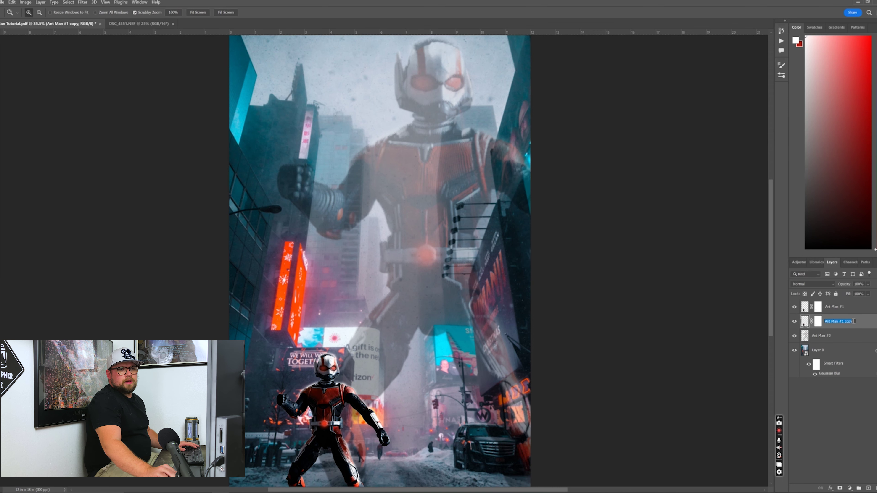
{"action": "left_click_drag", "start_coordinate": [854, 322], "coordinate": [841, 322]}
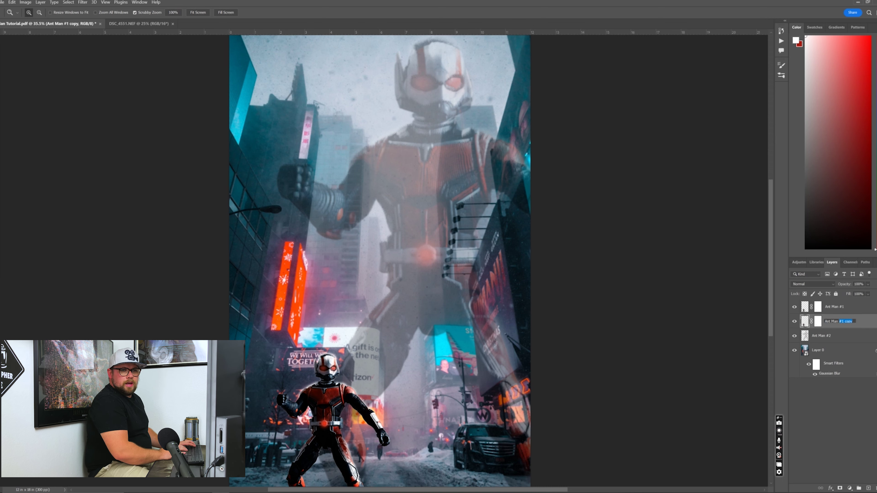
{"action": "type", "text": "#3"}
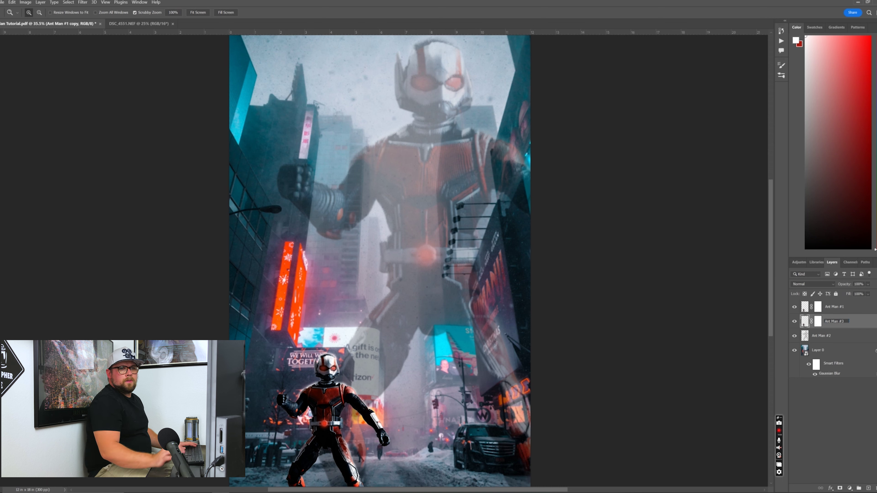
{"action": "key", "text": "Return"}
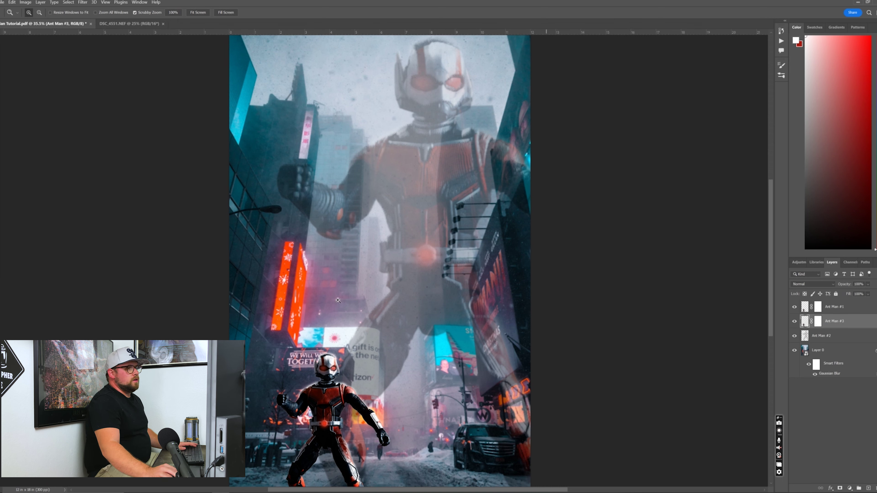
Scale the Ant Man #3 figure up proportionally to about 281% and place it behind the foreground figure, slightly lower than the giant.
{"action": "key", "text": "v"}
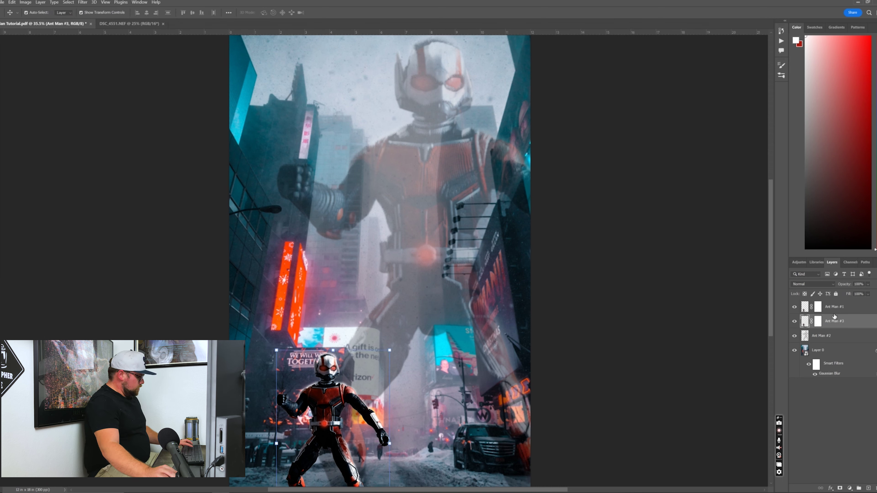
{"action": "key", "text": "ctrl+t"}
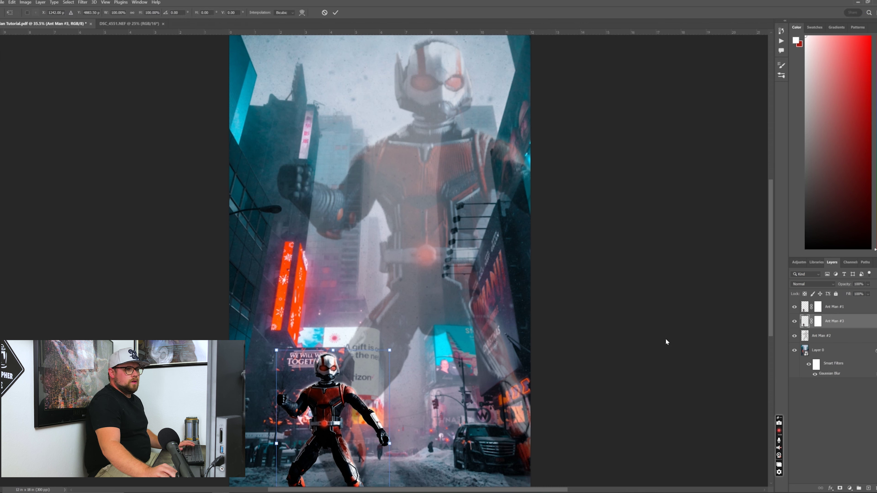
{"action": "left_click_drag", "start_coordinate": [387, 350], "coordinate": [548, 124]}
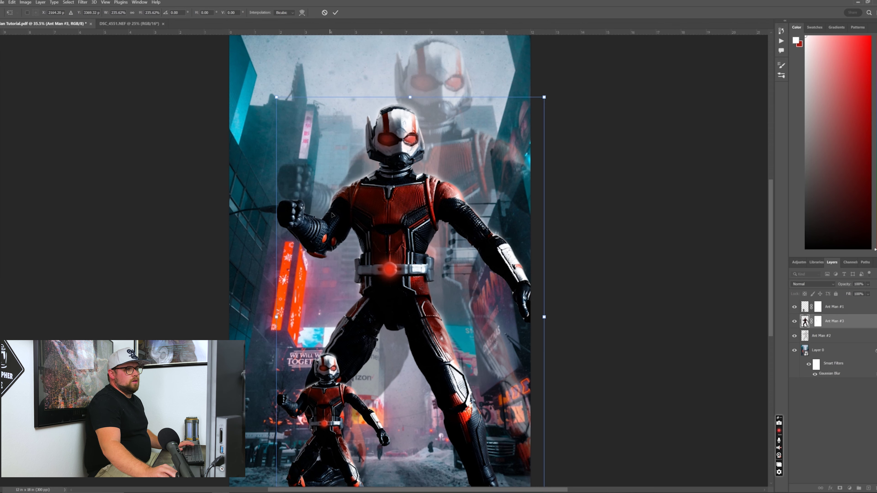
{"action": "mouse_move", "coordinate": [371, 272]}
{"action": "left_mouse_down"}
{"action": "mouse_move", "coordinate": [401, 293]}
{"action": "mouse_move", "coordinate": [381, 284]}
{"action": "left_mouse_up"}
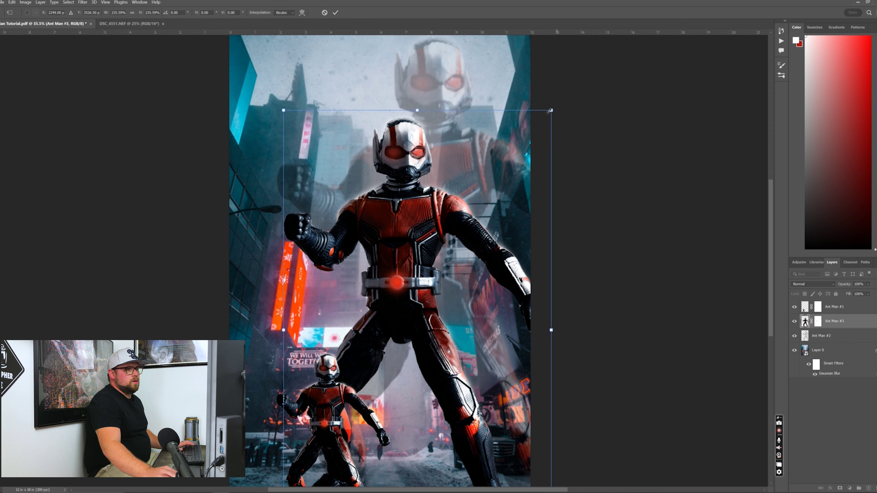
{"action": "left_click_drag", "start_coordinate": [550, 111], "coordinate": [583, 58]}
{"action": "left_click_drag", "start_coordinate": [358, 229], "coordinate": [361, 241]}
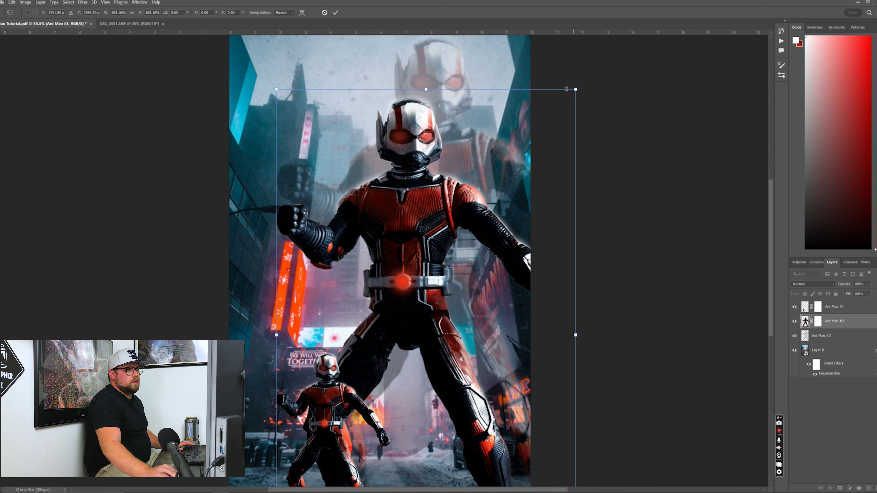
{"action": "mouse_move", "coordinate": [448, 159]}
{"action": "left_mouse_down"}
{"action": "mouse_move", "coordinate": [474, 138]}
{"action": "mouse_move", "coordinate": [465, 161]}
{"action": "mouse_move", "coordinate": [445, 165]}
{"action": "left_mouse_up"}
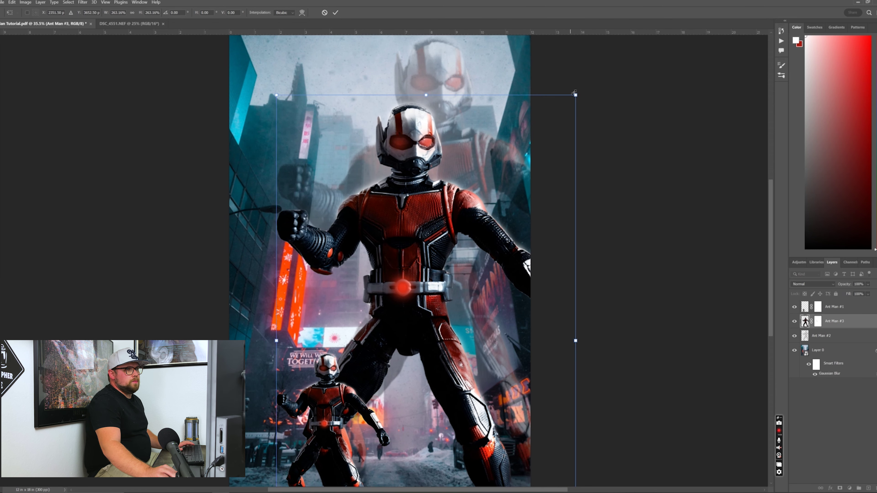
{"action": "left_click_drag", "start_coordinate": [579, 92], "coordinate": [605, 60]}
{"action": "left_click_drag", "start_coordinate": [324, 195], "coordinate": [320, 213]}
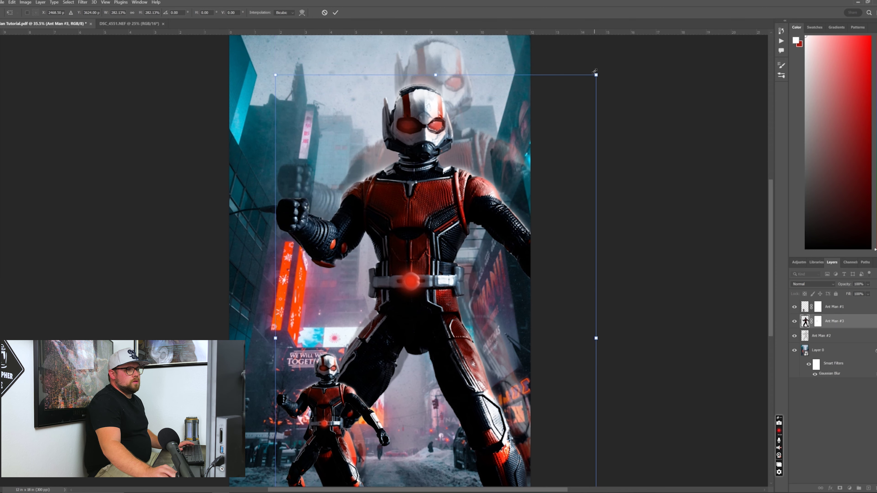
{"action": "mouse_move", "coordinate": [595, 71]}
{"action": "left_mouse_down"}
{"action": "mouse_move", "coordinate": [601, 64]}
{"action": "mouse_move", "coordinate": [595, 73]}
{"action": "left_mouse_up"}
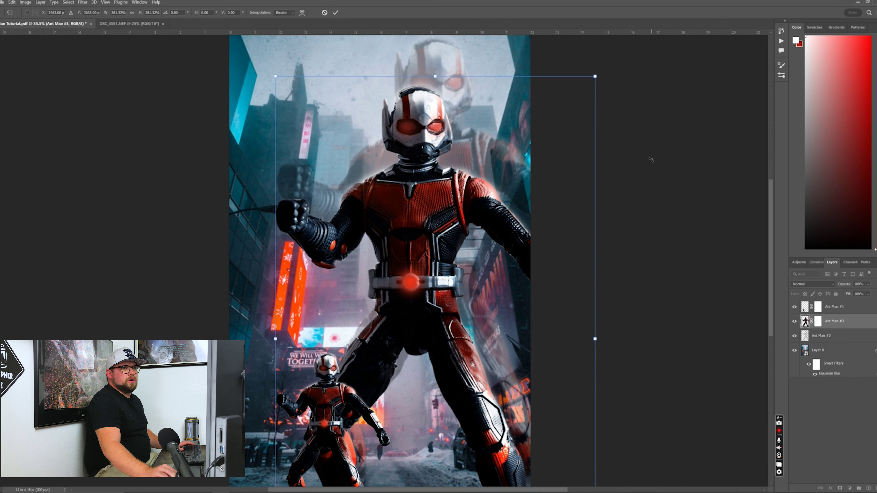
{"action": "key", "text": "Return"}
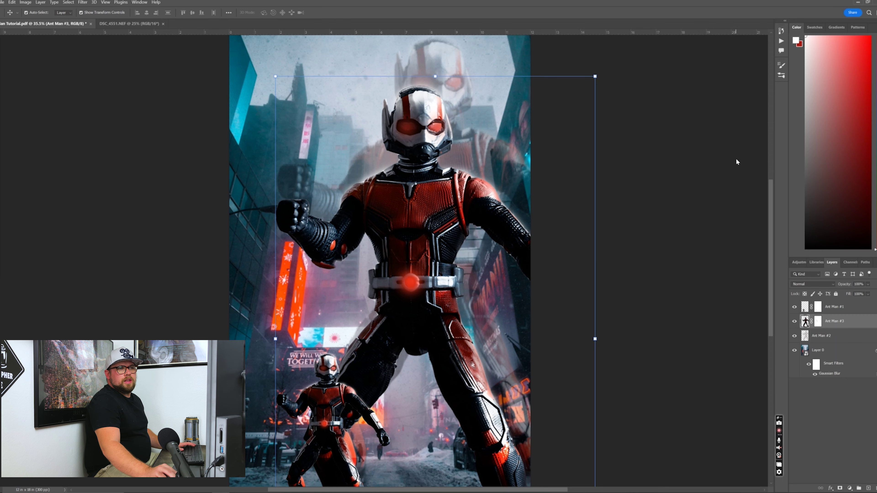
{"action": "left_click", "coordinate": [679, 270]}
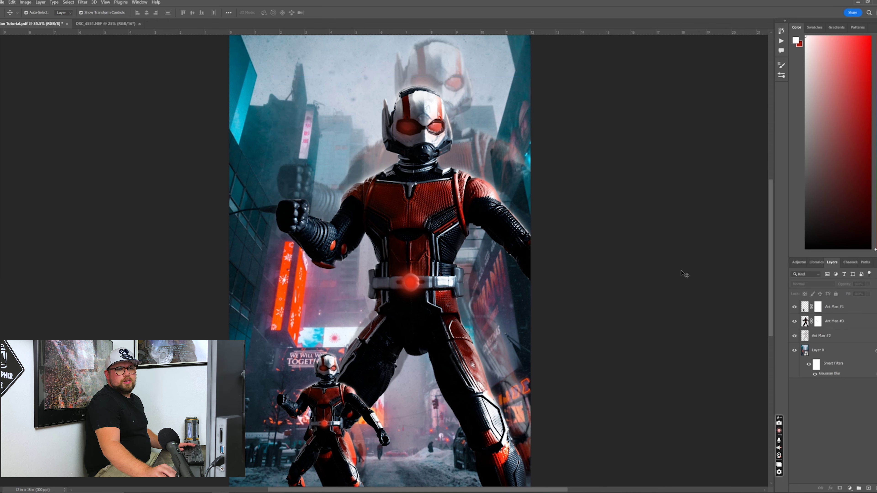
Reduce the opacity of the Ant Man #3 layer to about 41%.
{"action": "left_click", "coordinate": [843, 322]}
{"action": "left_click", "coordinate": [869, 286]}
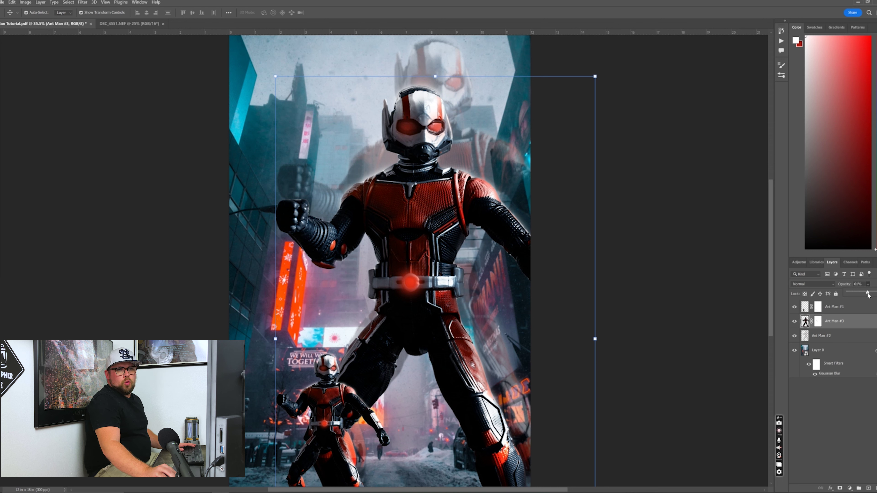
{"action": "left_click_drag", "start_coordinate": [868, 295], "coordinate": [862, 296]}
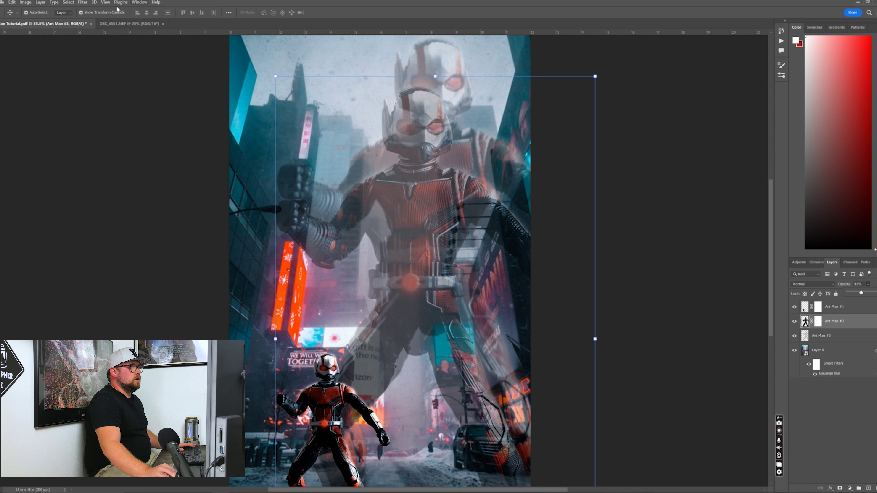
Apply a Gaussian Blur with a radius of 6.0 pixels to the Ant Man #3 layer.
{"action": "left_click", "coordinate": [83, 2]}
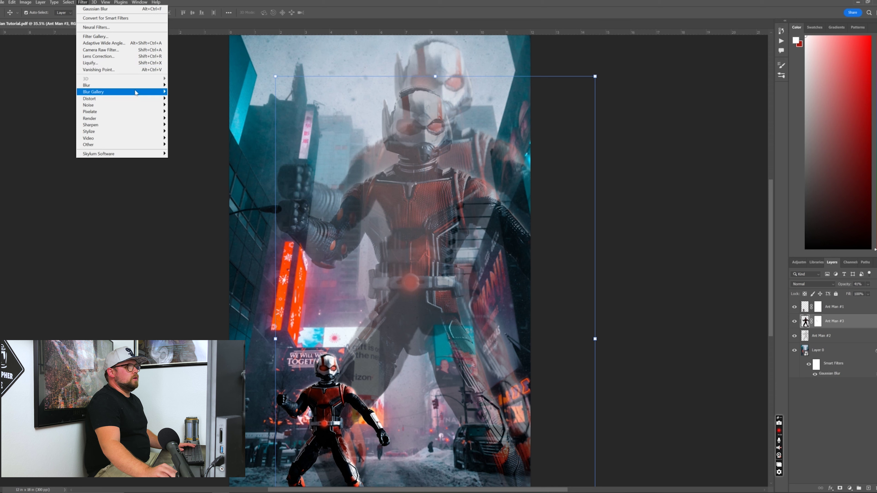
{"action": "mouse_move", "coordinate": [139, 86]}
{"action": "left_click", "coordinate": [180, 112]}
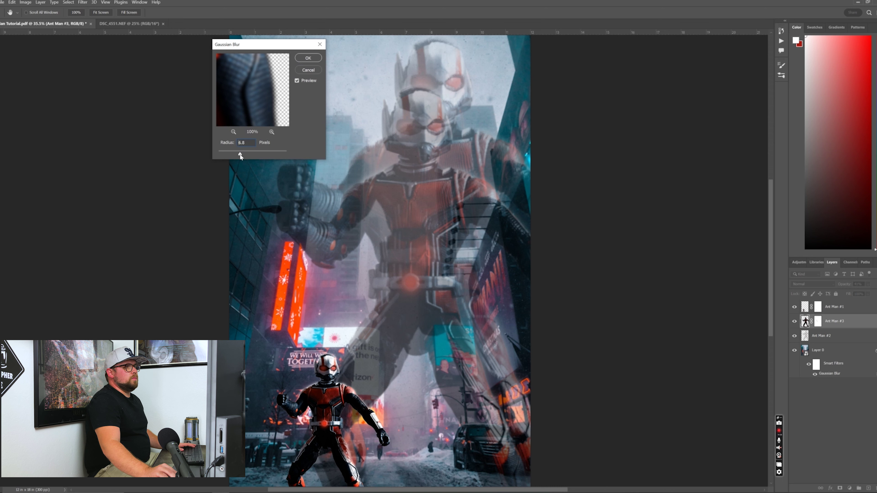
{"action": "left_click_drag", "start_coordinate": [240, 157], "coordinate": [239, 157]}
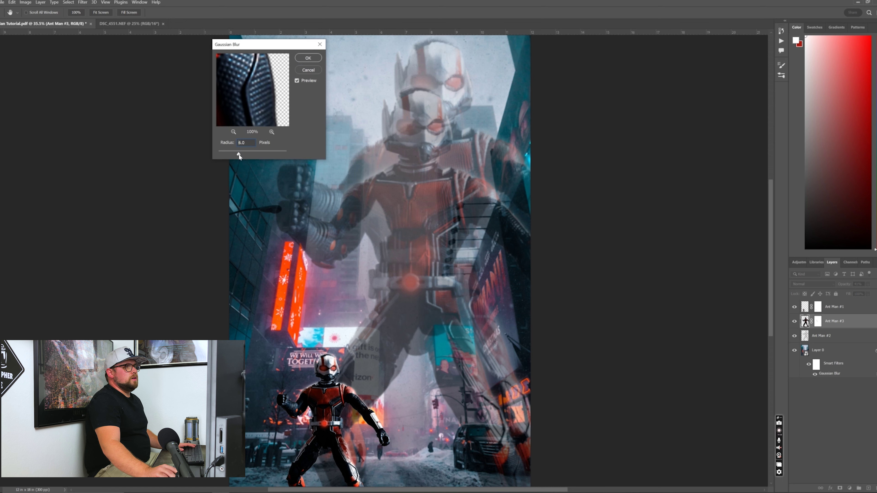
{"action": "left_click", "coordinate": [303, 59]}
{"action": "key", "text": "v"}
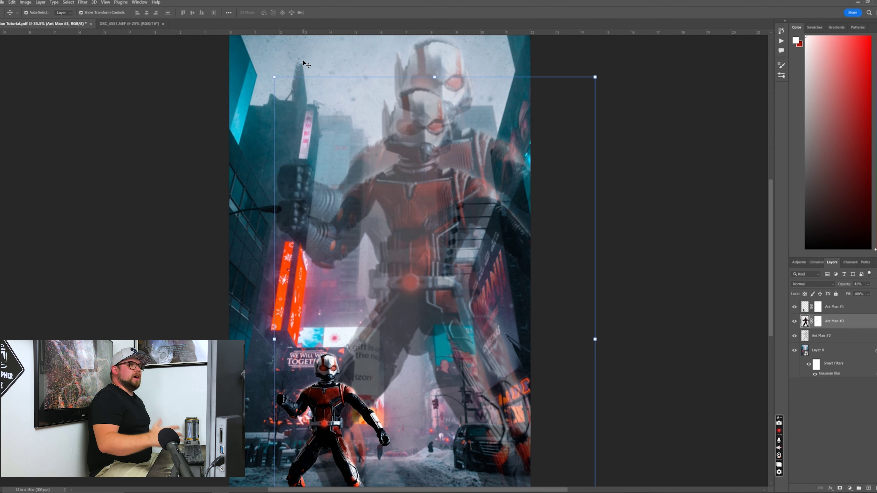
Apply a Motion Blur to the Ant Man #3 layer with an angle of -90° and a distance of 40 pixels.
{"action": "left_click", "coordinate": [82, 3]}
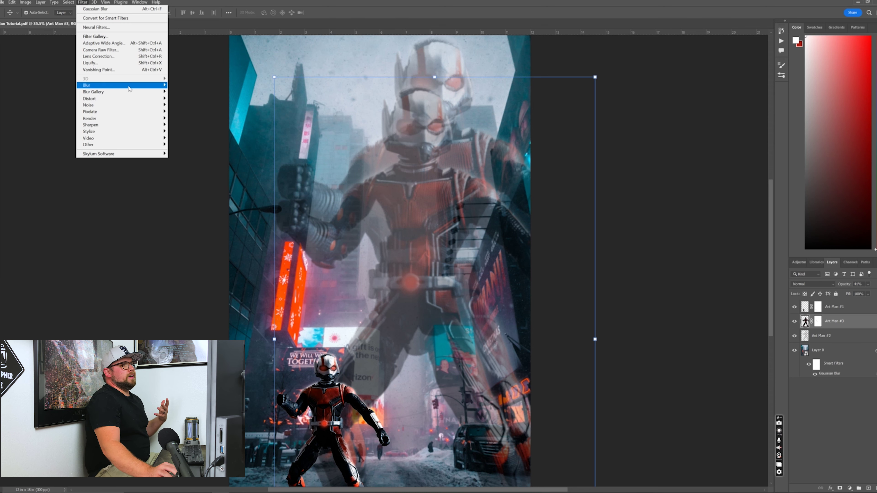
{"action": "mouse_move", "coordinate": [128, 89]}
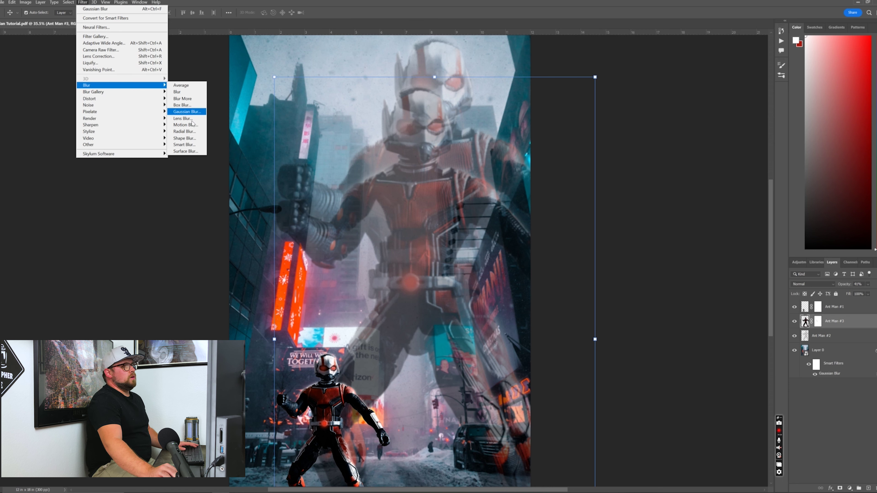
{"action": "left_click", "coordinate": [190, 124]}
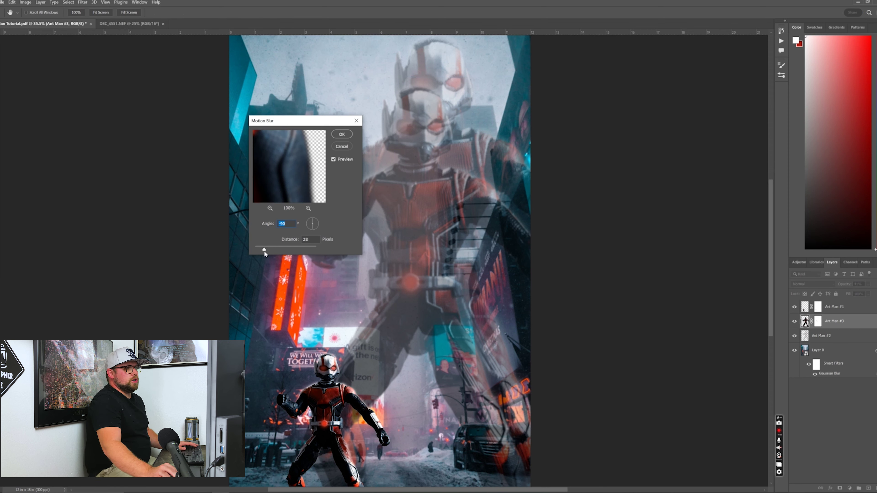
{"action": "left_click_drag", "start_coordinate": [268, 252], "coordinate": [269, 253]}
{"action": "left_click_drag", "start_coordinate": [268, 251], "coordinate": [268, 251]}
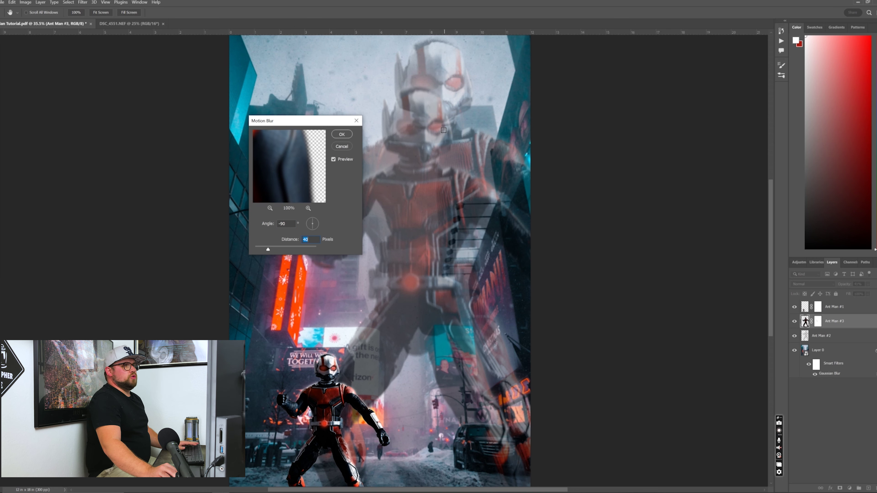
{"action": "left_click", "coordinate": [341, 135]}
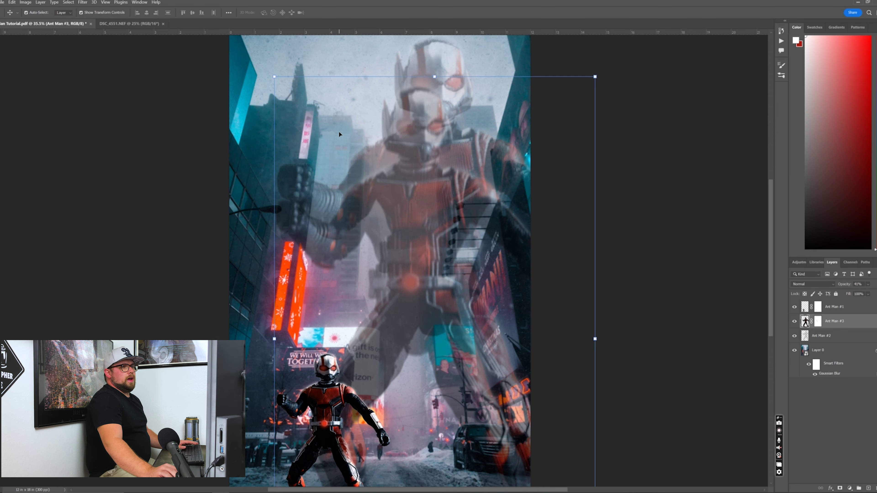
{"action": "left_click", "coordinate": [671, 137]}
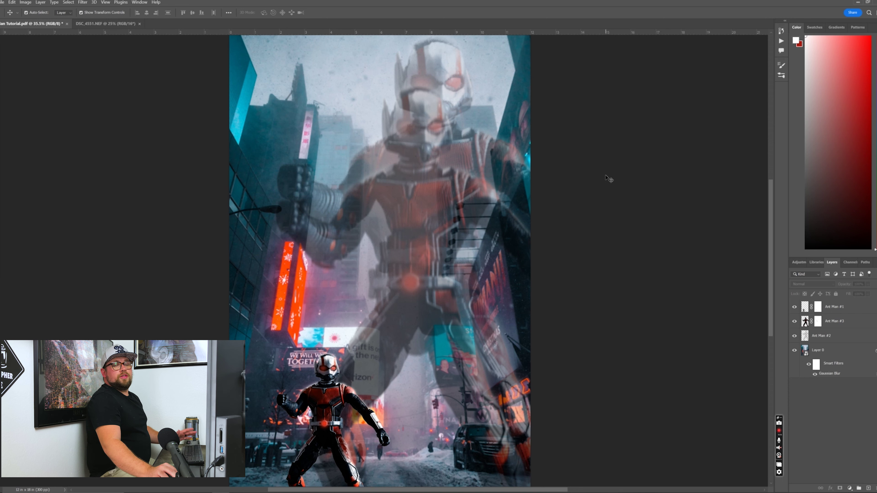
Duplicate the Ant Man #1 layer as Ant Man #4 directly beneath the original and lower its opacity to about 49%.
{"action": "left_click", "coordinate": [839, 309]}
{"action": "key", "text": "ctrl+j"}
{"action": "double_click", "coordinate": [840, 321]}
{"action": "left_click_drag", "start_coordinate": [839, 309], "coordinate": [857, 322]}
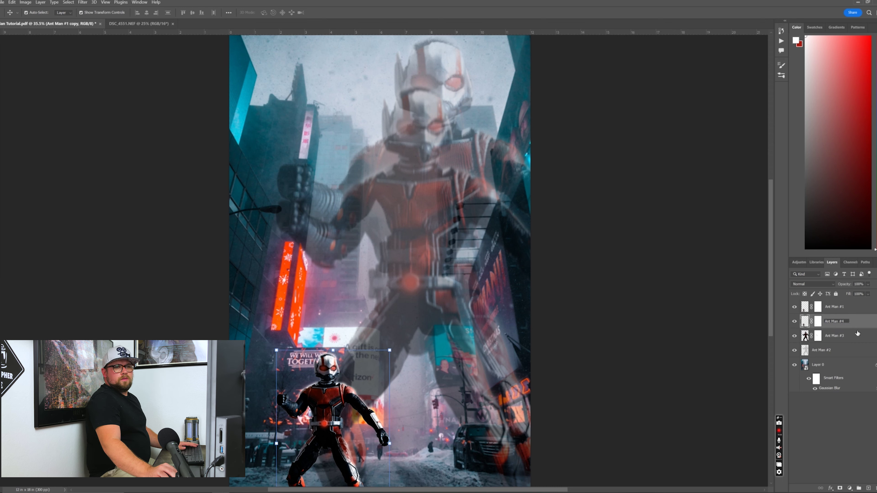
{"action": "type", "text": "4"}
{"action": "key", "text": "Return"}
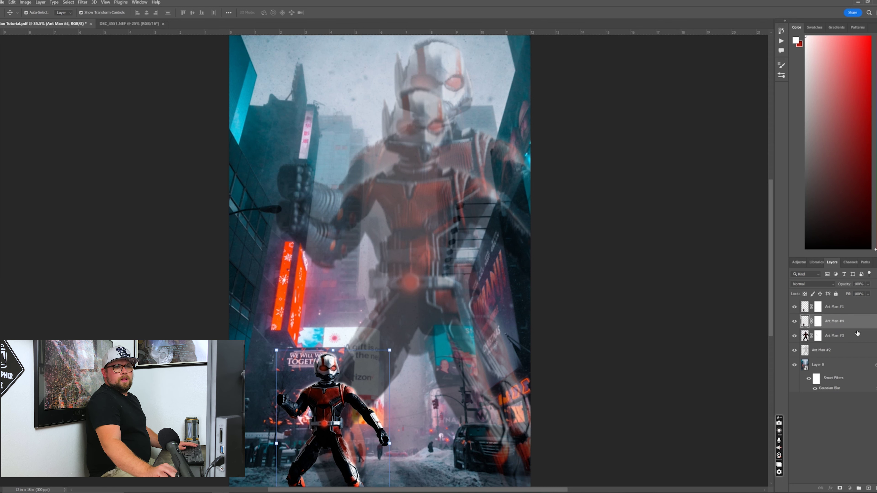
{"action": "left_click", "coordinate": [869, 285]}
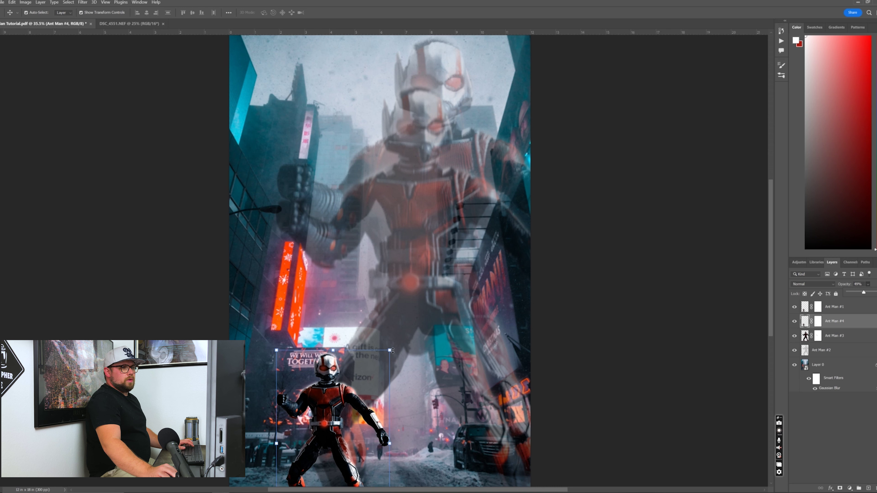
{"action": "left_click_drag", "start_coordinate": [389, 350], "coordinate": [390, 345]}
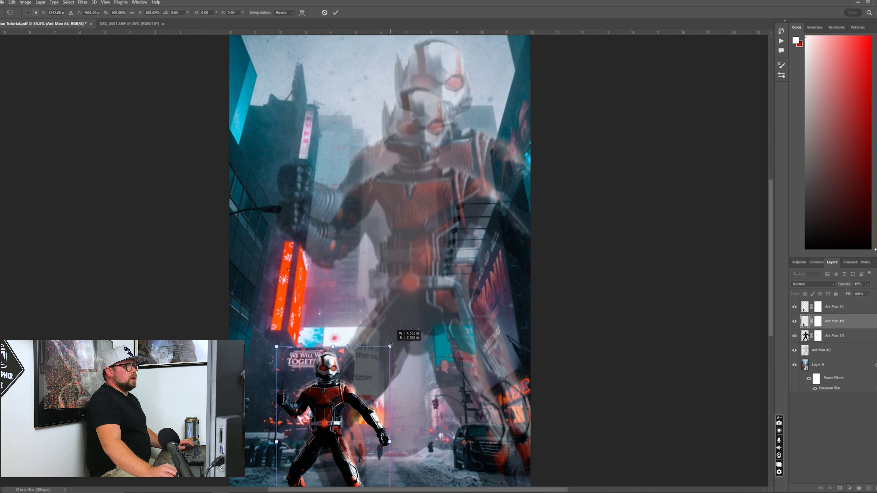
{"action": "left_click", "coordinate": [12, 2]}
{"action": "left_click", "coordinate": [52, 9]}
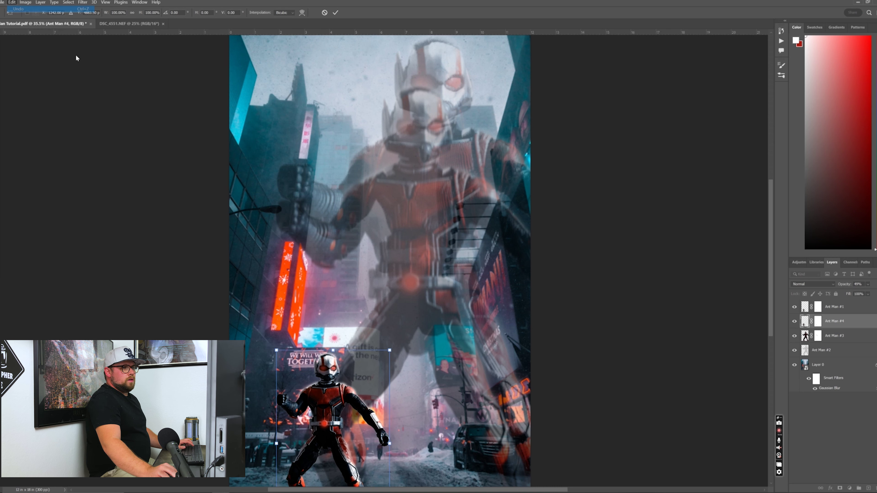
Enlarge the Ant Man #4 figure to about 240% and position it just in front of and below the Ant Man #3 figure.
{"action": "left_click_drag", "start_coordinate": [390, 350], "coordinate": [542, 102]}
{"action": "left_click_drag", "start_coordinate": [383, 215], "coordinate": [382, 253]}
{"action": "left_click_drag", "start_coordinate": [382, 252], "coordinate": [384, 243]}
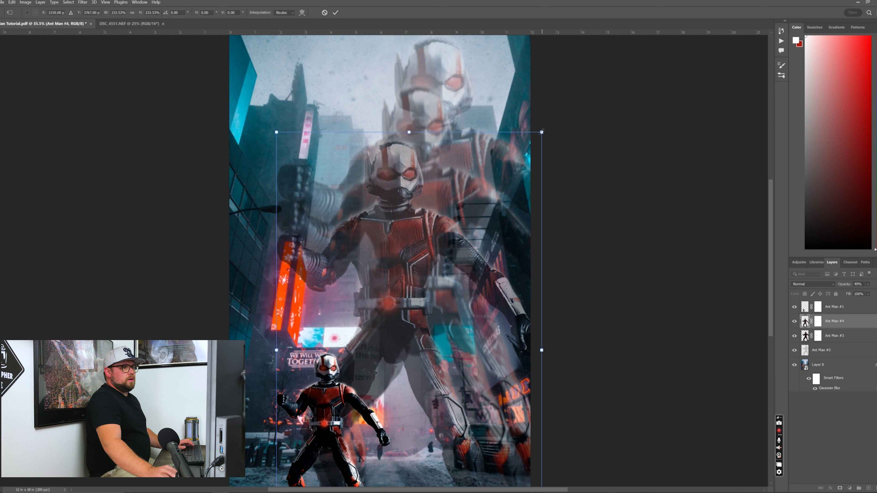
{"action": "left_click_drag", "start_coordinate": [542, 132], "coordinate": [548, 120]}
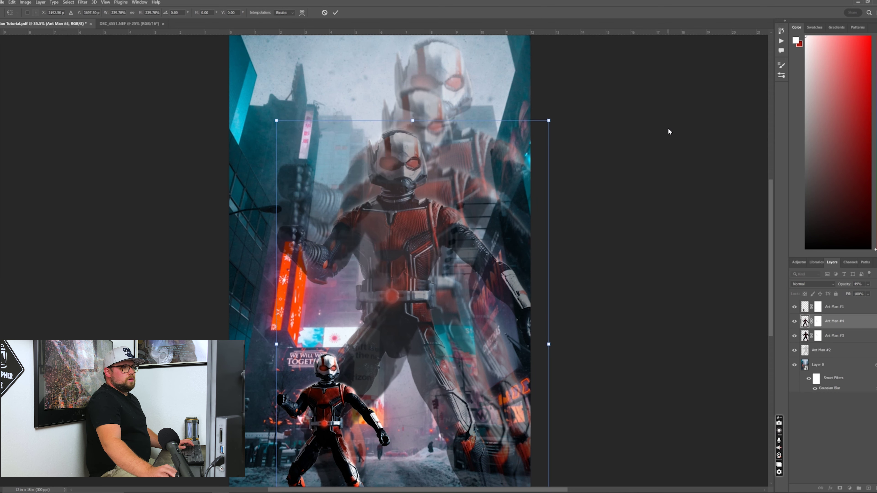
{"action": "left_click_drag", "start_coordinate": [436, 255], "coordinate": [410, 255]}
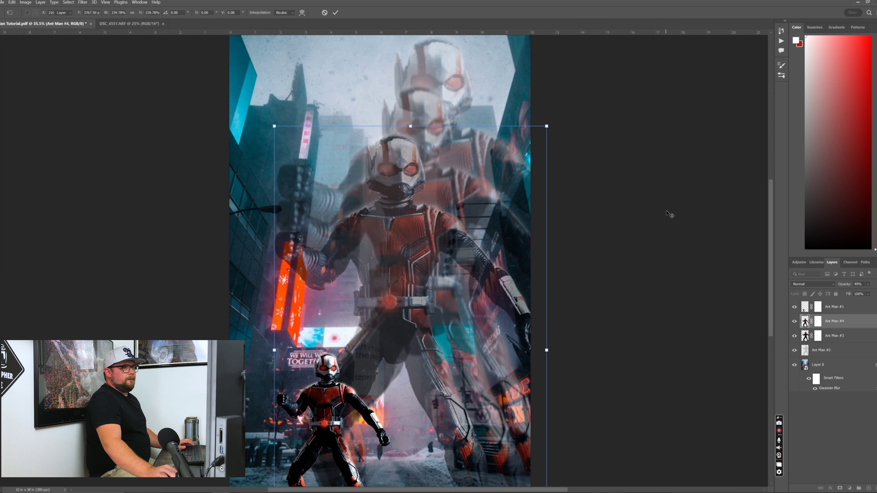
{"action": "key", "text": "Return"}
{"action": "left_click", "coordinate": [689, 226]}
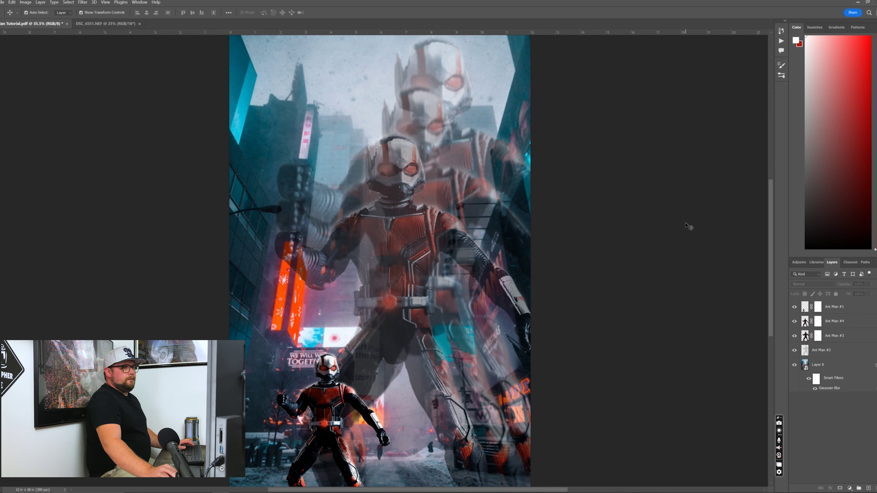
{"action": "left_click_drag", "start_coordinate": [409, 237], "coordinate": [408, 237]}
{"action": "left_click", "coordinate": [699, 190]}
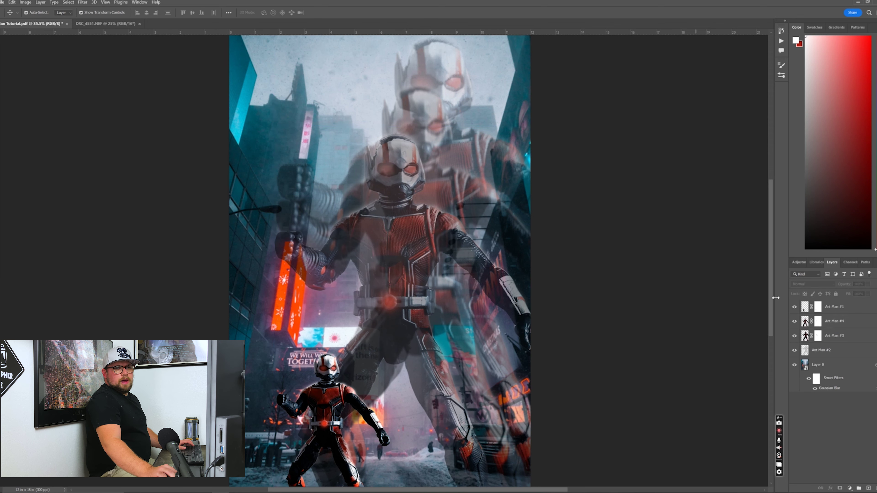
Apply a Gaussian Blur with a radius of 6.0 pixels to the Ant Man #4 layer.
{"action": "left_click", "coordinate": [843, 322]}
{"action": "left_click", "coordinate": [83, 3]}
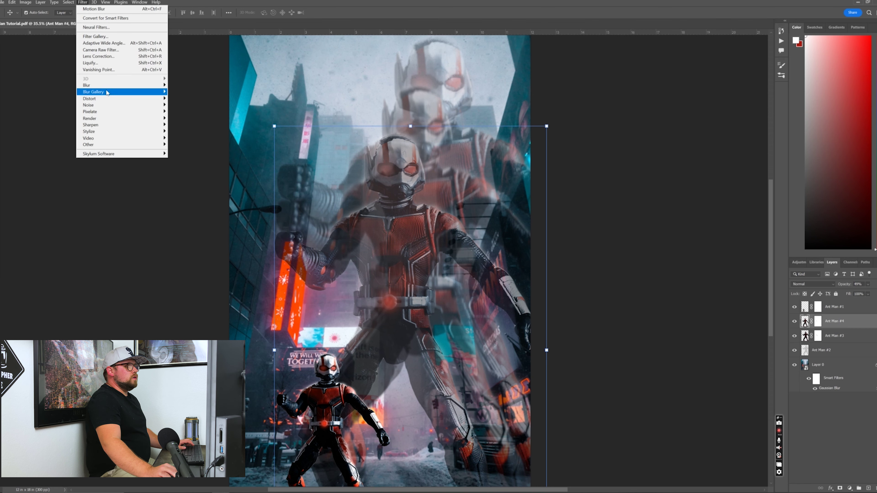
{"action": "mouse_move", "coordinate": [104, 86]}
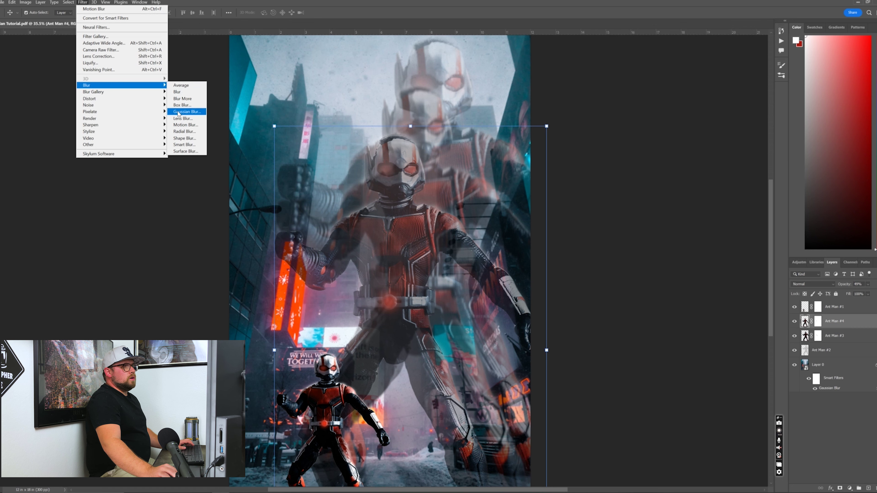
{"action": "left_click", "coordinate": [185, 112]}
{"action": "left_click", "coordinate": [309, 58]}
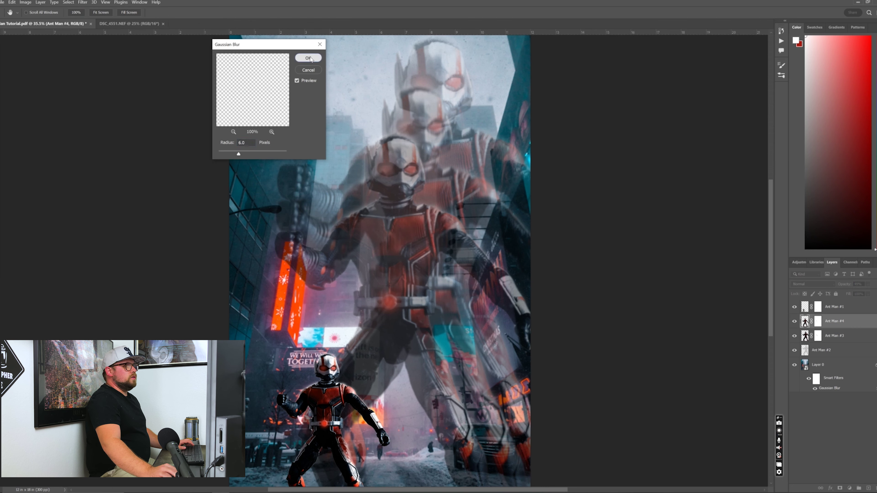
Apply a Motion Blur to the Ant Man #4 layer with an angle of -90° and a distance of 26 pixels.
{"action": "left_click", "coordinate": [83, 2]}
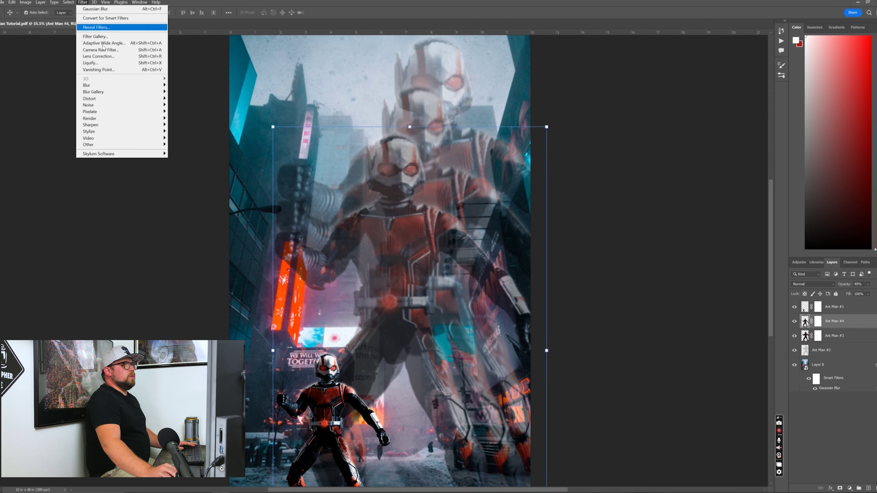
{"action": "mouse_move", "coordinate": [152, 85]}
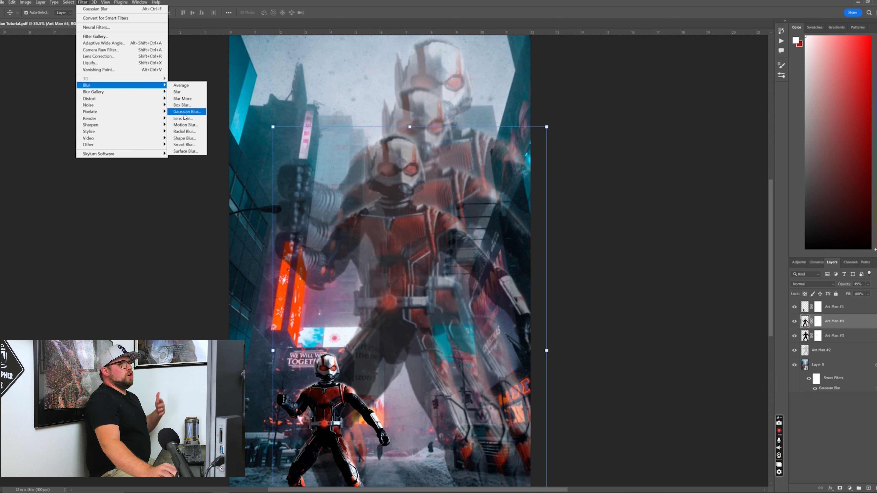
{"action": "left_click", "coordinate": [184, 125]}
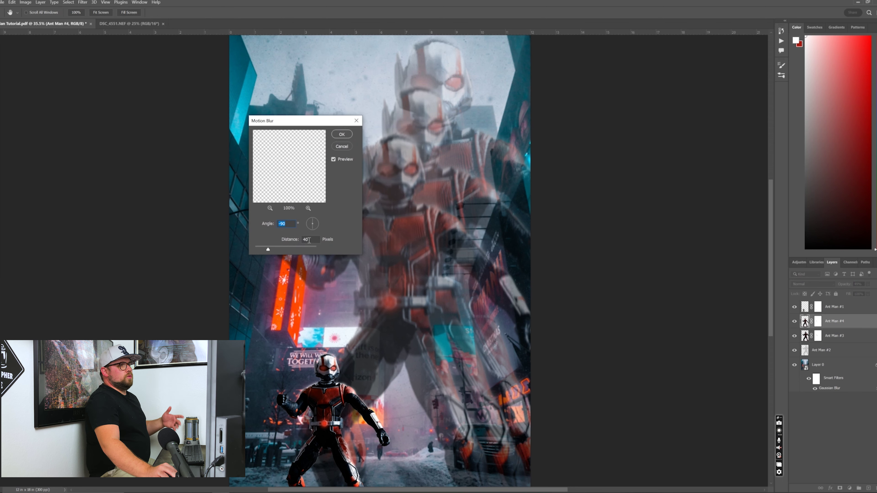
{"action": "left_click_drag", "start_coordinate": [268, 251], "coordinate": [264, 250]}
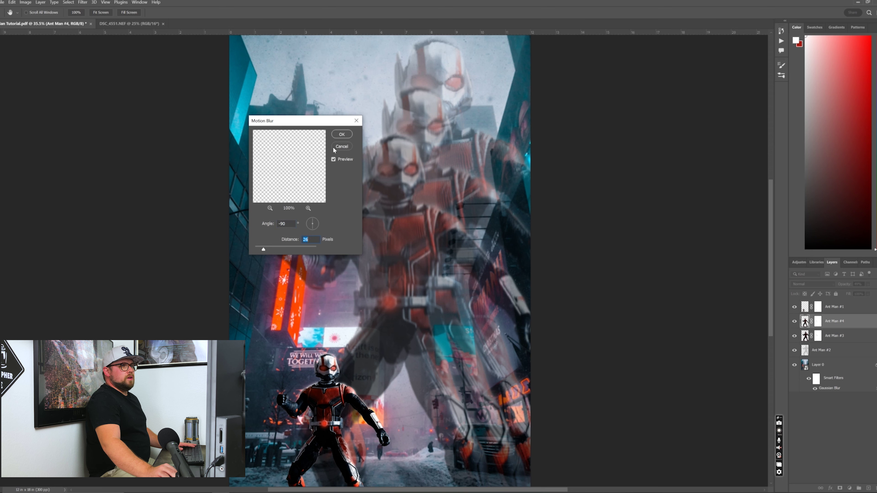
{"action": "left_click", "coordinate": [341, 136]}
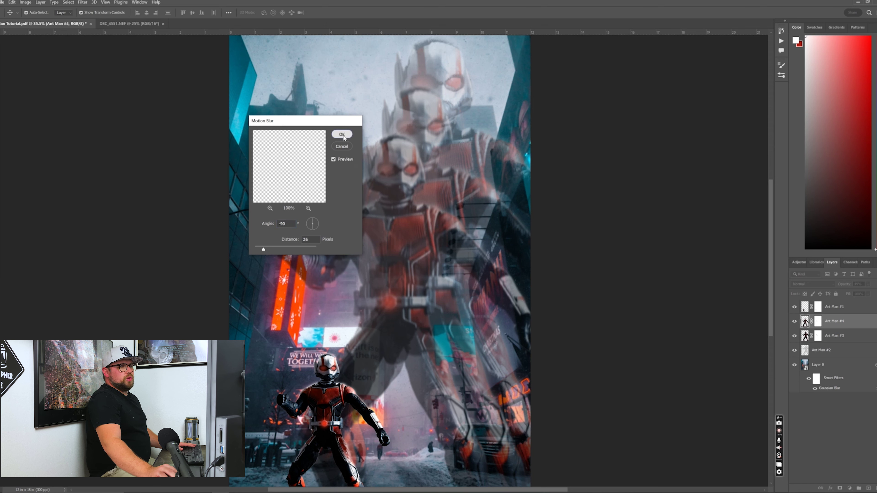
{"action": "left_click", "coordinate": [677, 171]}
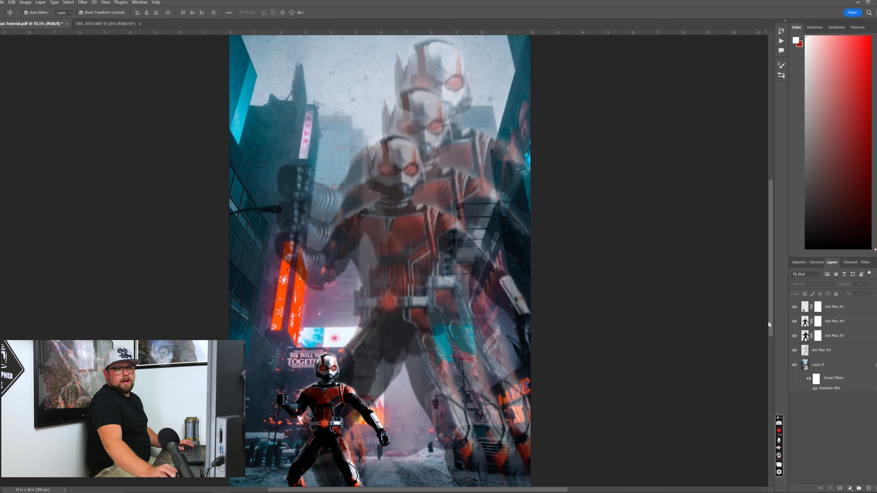
Duplicate the Ant Man #1 layer, place the copy directly beneath the original and rename it Ant Man #5.
{"action": "left_click", "coordinate": [831, 311]}
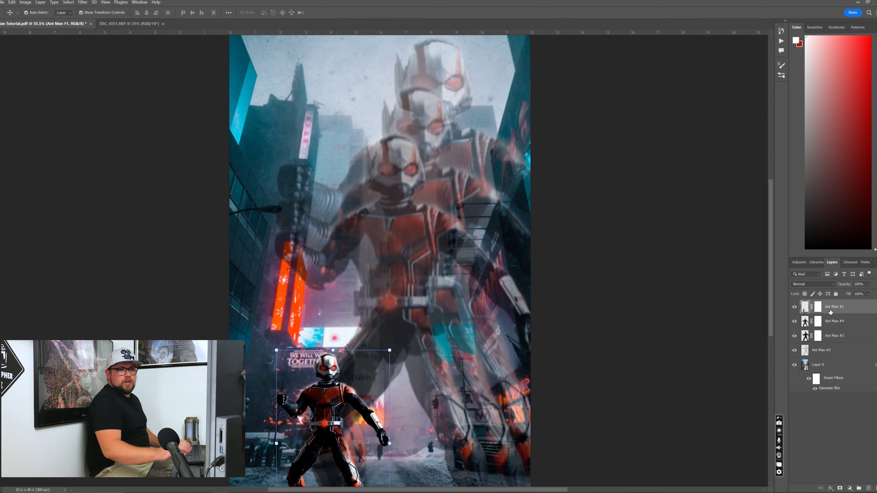
{"action": "key", "text": "ctrl+j"}
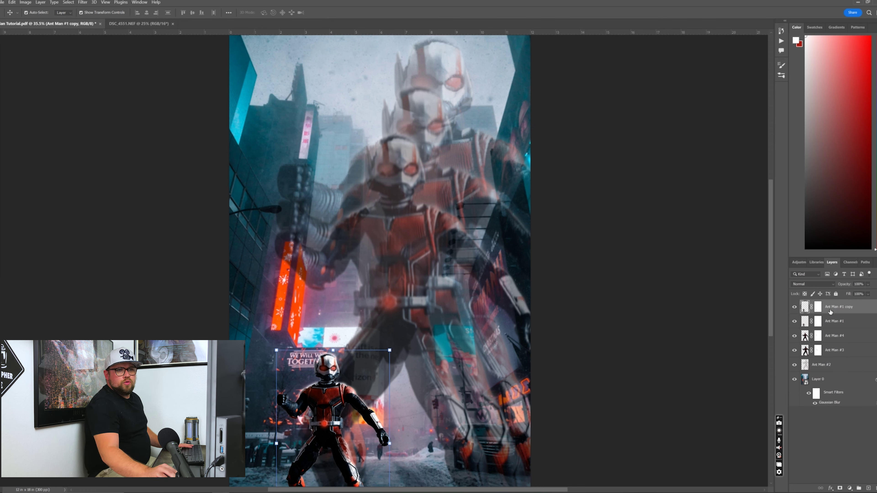
{"action": "left_click_drag", "start_coordinate": [834, 308], "coordinate": [851, 336]}
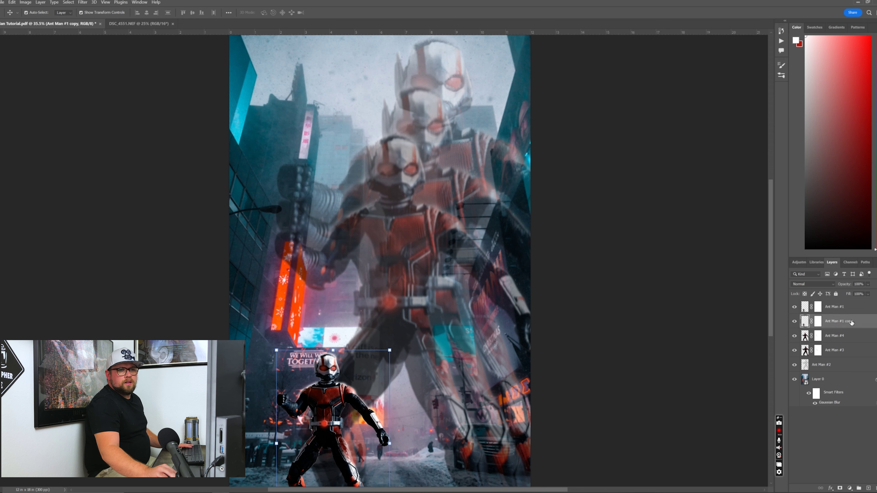
{"action": "double_click", "coordinate": [853, 322]}
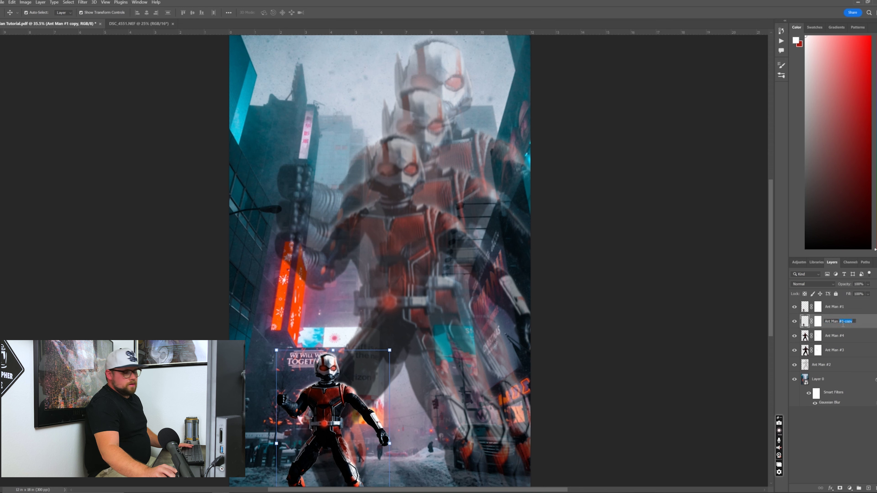
{"action": "key", "text": "ctrl+shift+Left"}
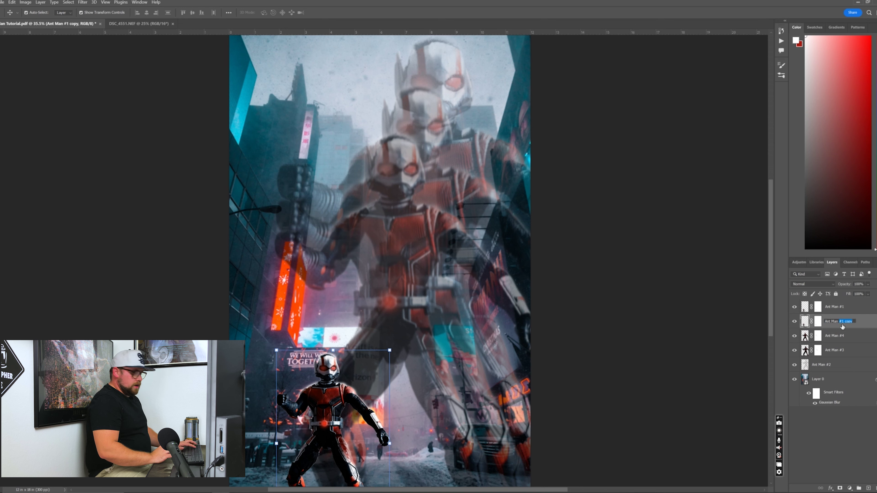
{"action": "type", "text": "#"}
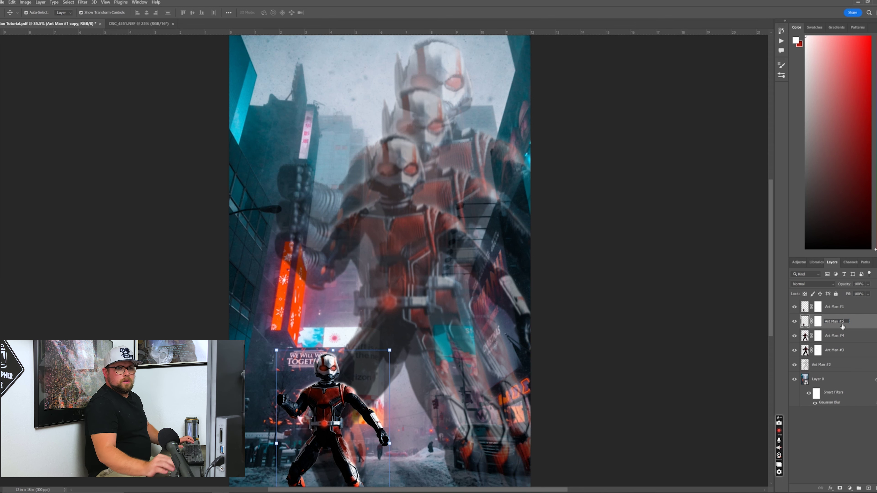
{"action": "type", "text": "5"}
{"action": "key", "text": "Return"}
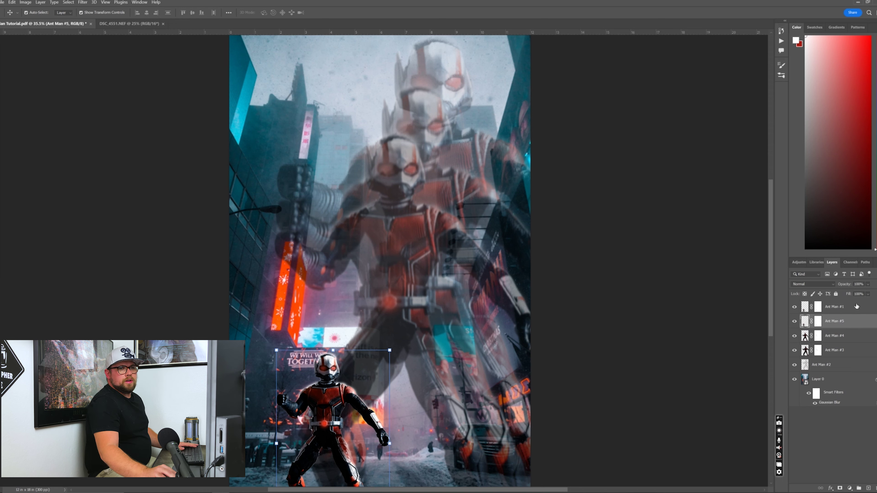
Compare the opacity of the earlier copies and lower the Ant Man #5 layer's opacity to about 64%.
{"action": "left_click", "coordinate": [867, 285]}
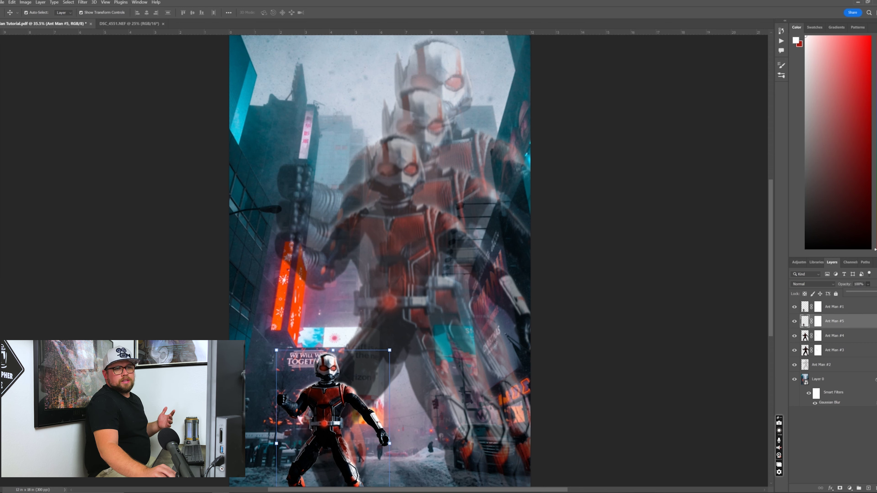
{"action": "left_click", "coordinate": [834, 344]}
{"action": "left_click", "coordinate": [835, 341]}
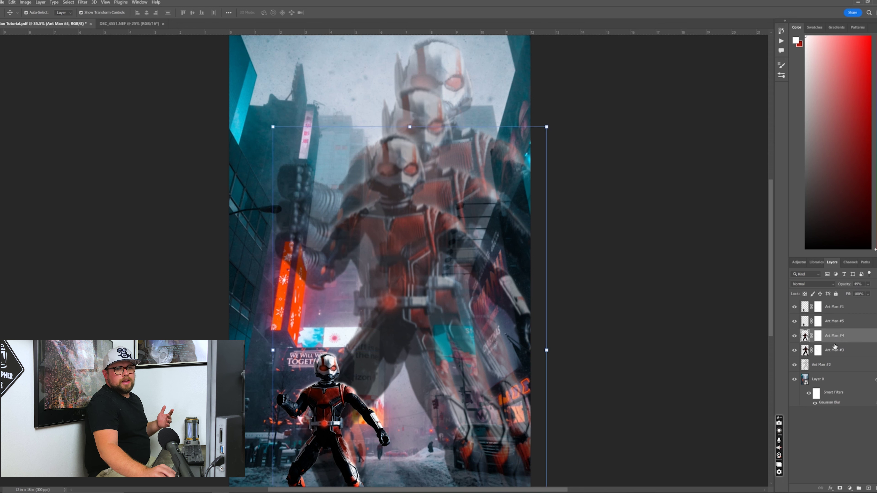
{"action": "left_click", "coordinate": [836, 351]}
{"action": "left_click", "coordinate": [836, 338]}
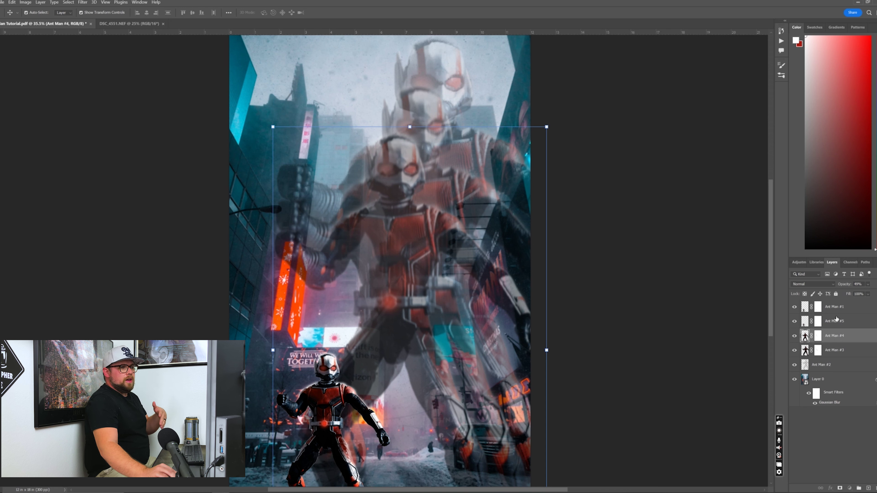
{"action": "left_click", "coordinate": [837, 320]}
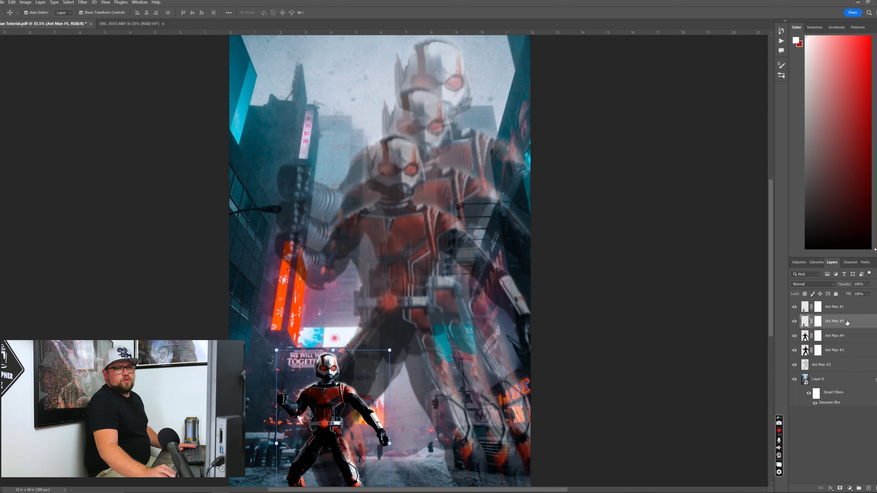
{"action": "left_click", "coordinate": [868, 287]}
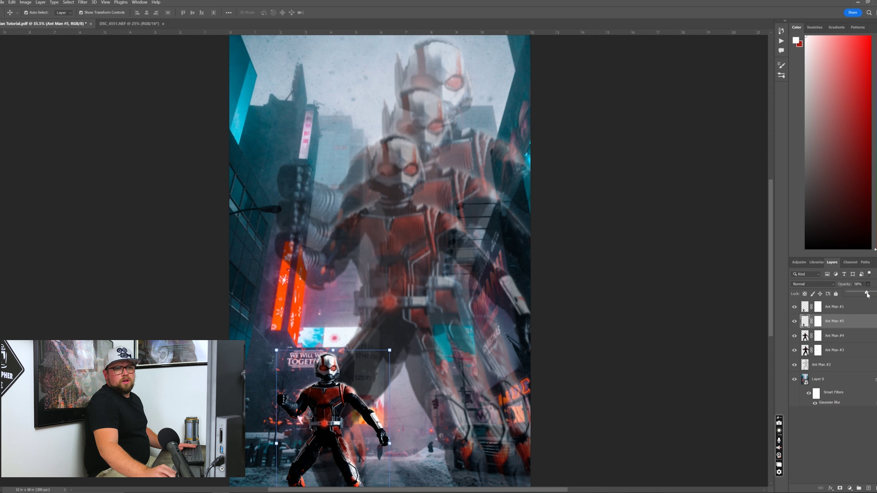
{"action": "left_click_drag", "start_coordinate": [869, 294], "coordinate": [870, 294]}
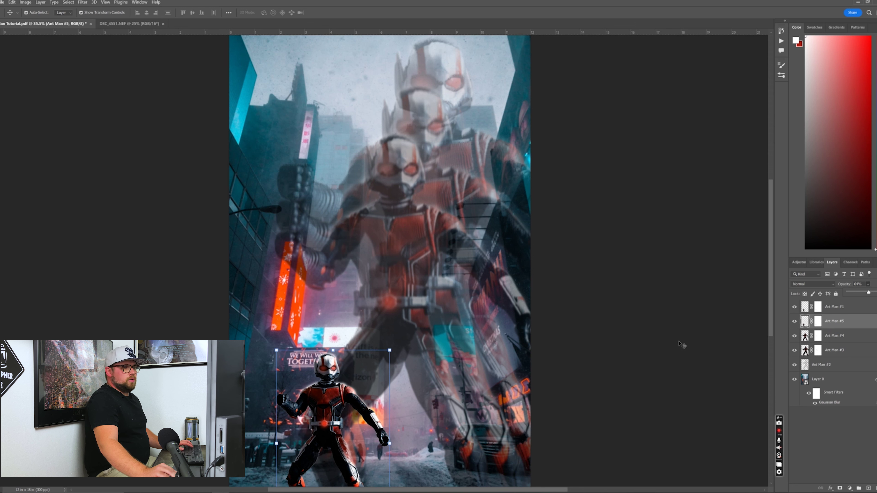
{"action": "left_click", "coordinate": [685, 325]}
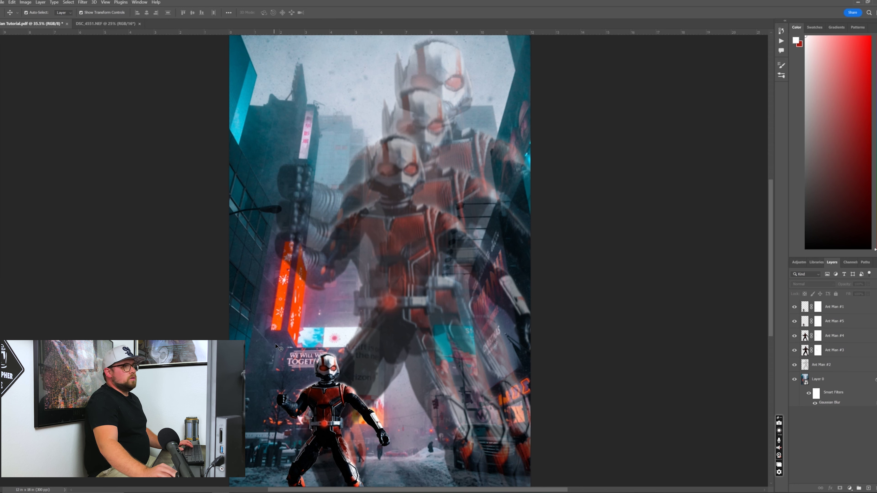
{"action": "left_click_drag", "start_coordinate": [273, 343], "coordinate": [297, 357]}
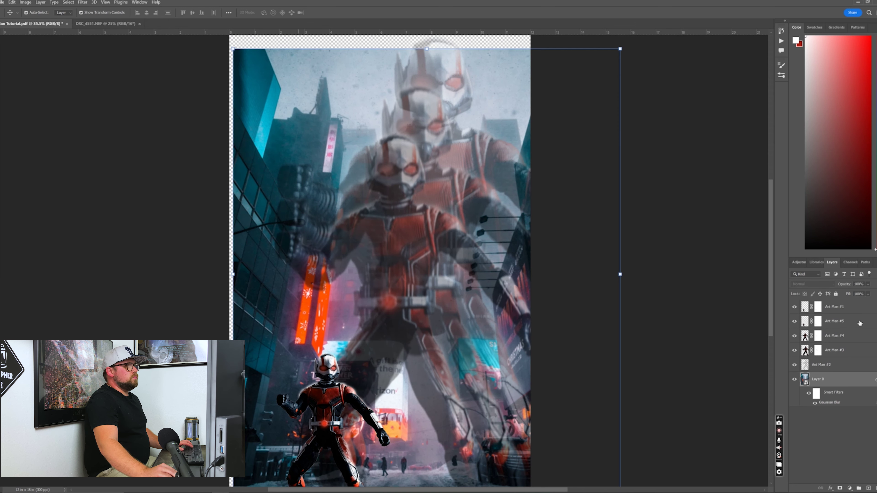
{"action": "left_click", "coordinate": [12, 2]}
{"action": "left_click", "coordinate": [20, 10]}
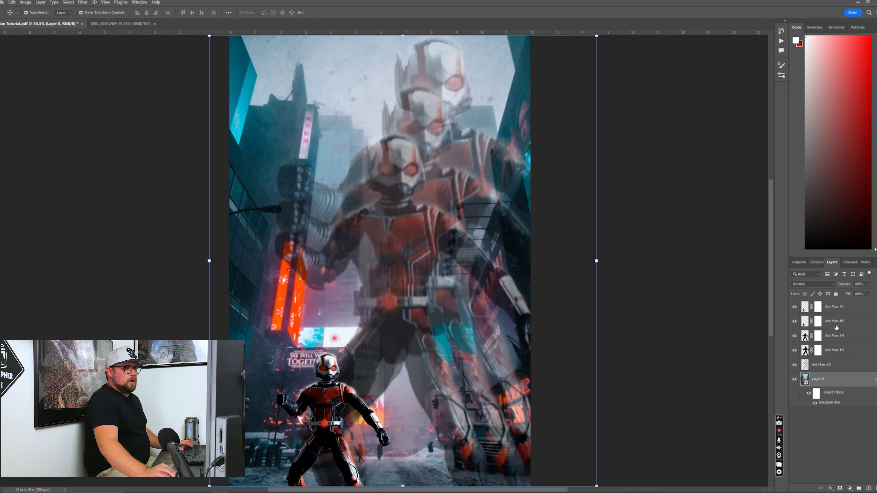
Scale the Ant Man #5 figure to nearly double size, with its head just below the Ant Man #4 figure's head.
{"action": "left_click", "coordinate": [837, 323]}
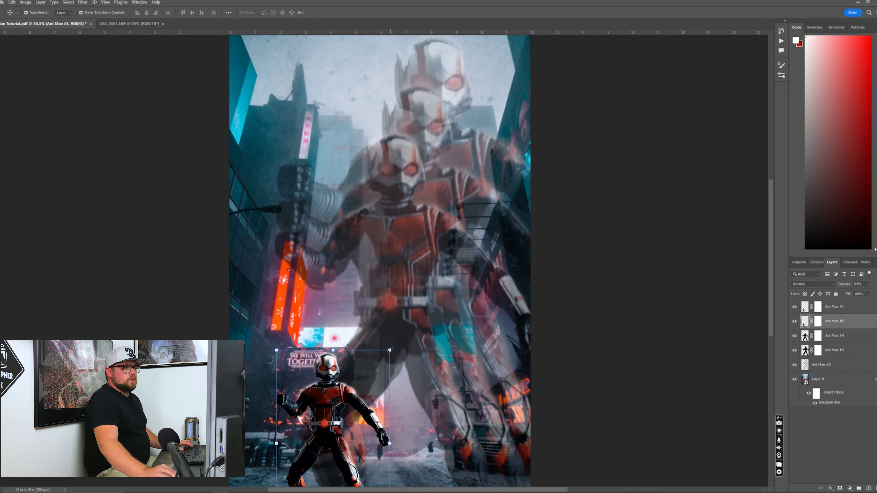
{"action": "left_click_drag", "start_coordinate": [390, 350], "coordinate": [517, 179]}
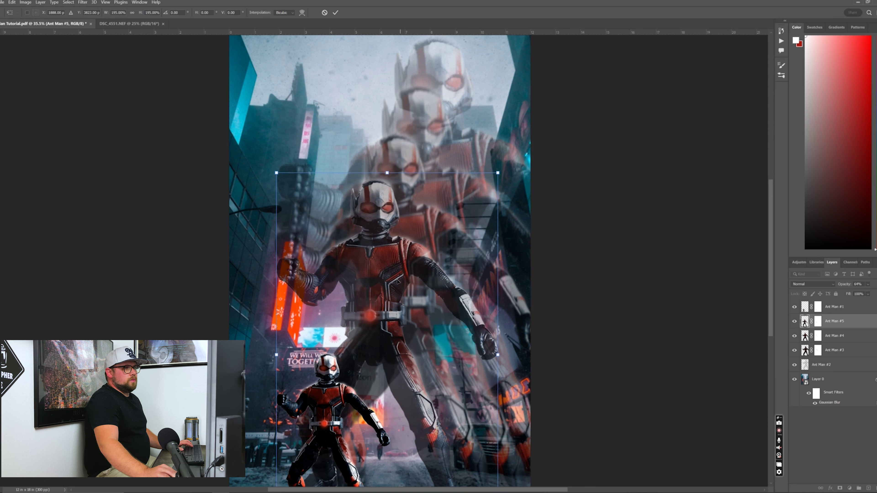
{"action": "left_click_drag", "start_coordinate": [398, 283], "coordinate": [396, 291]}
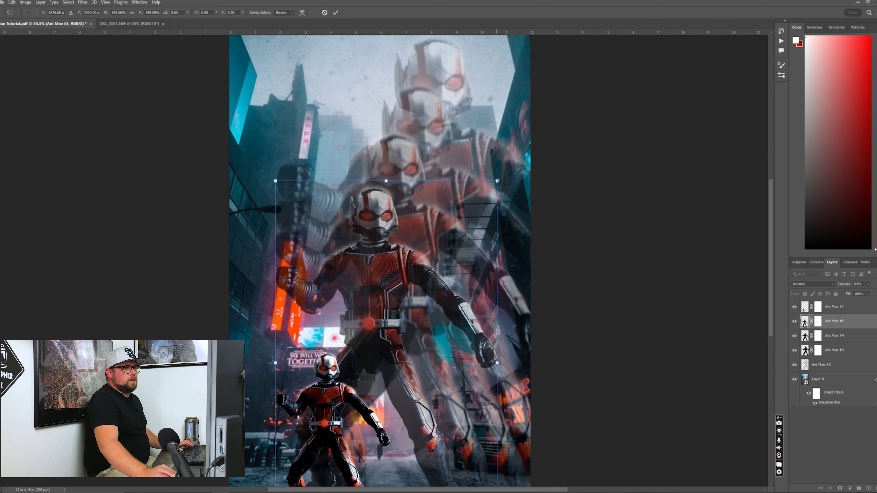
{"action": "key", "text": "Return"}
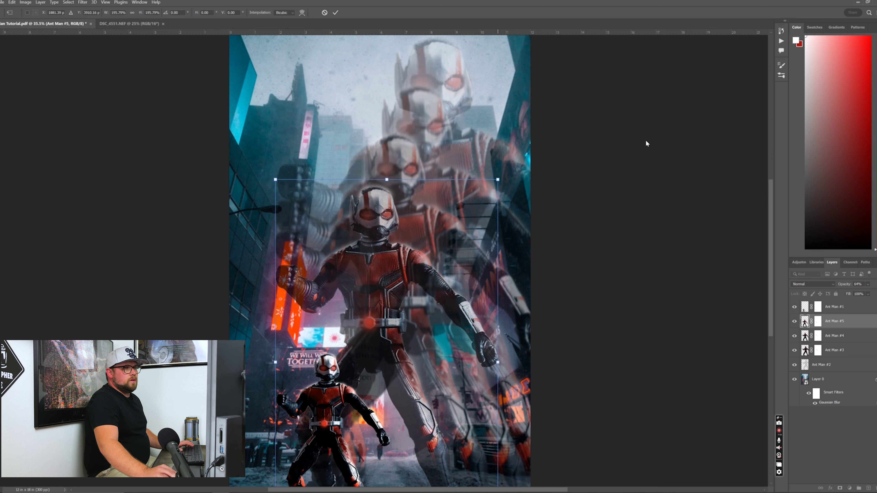
{"action": "left_click_drag", "start_coordinate": [497, 180], "coordinate": [501, 176]}
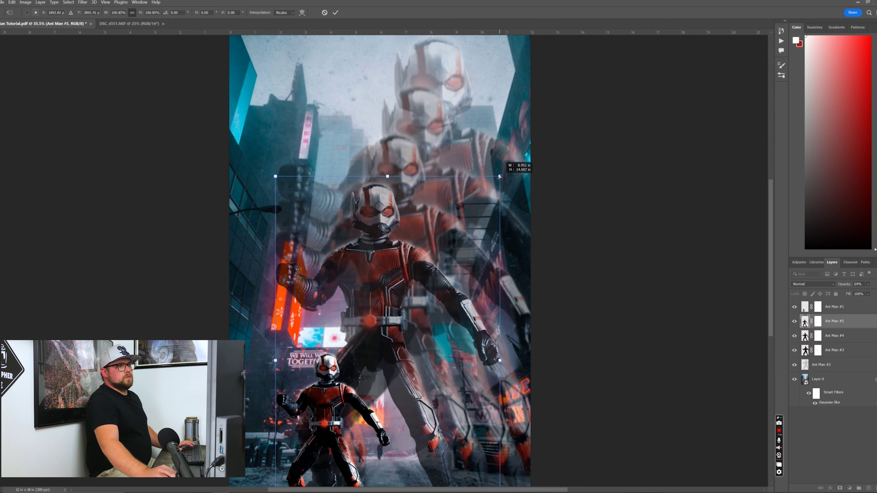
{"action": "left_click", "coordinate": [686, 162]}
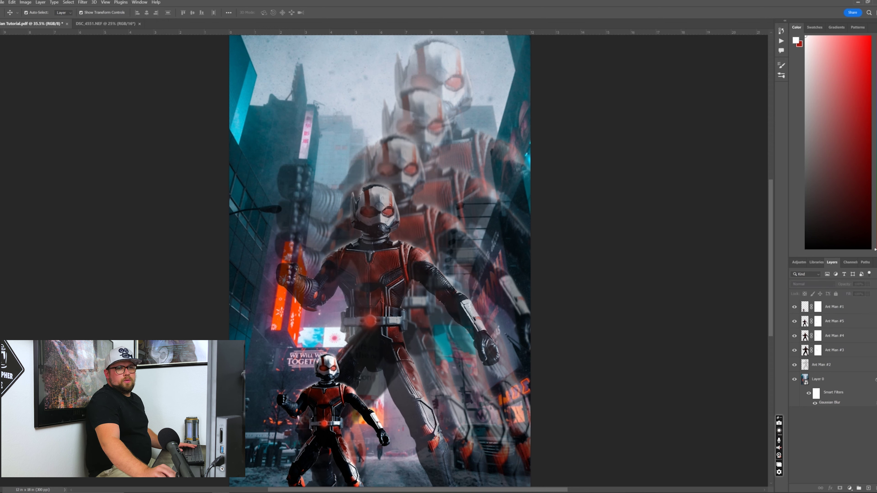
Apply a Gaussian Blur with a radius of 6.0 pixels to the Ant Man #5 layer.
{"action": "left_click", "coordinate": [839, 324]}
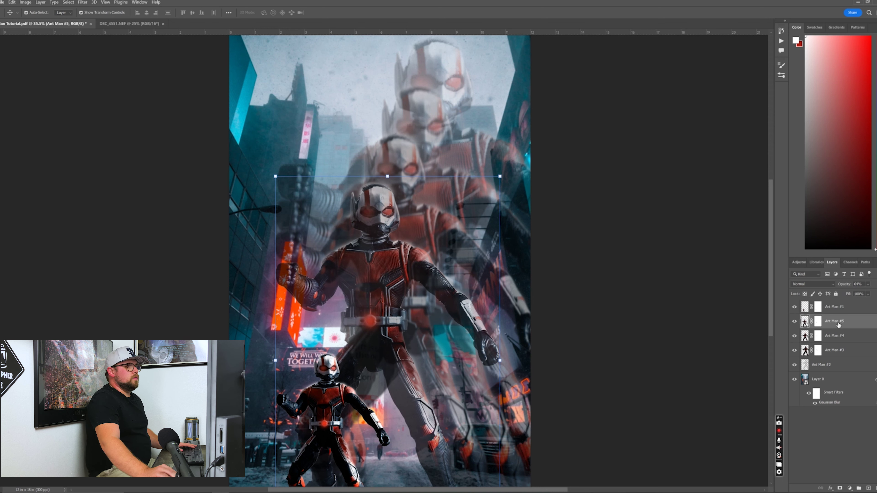
{"action": "left_click", "coordinate": [83, 2]}
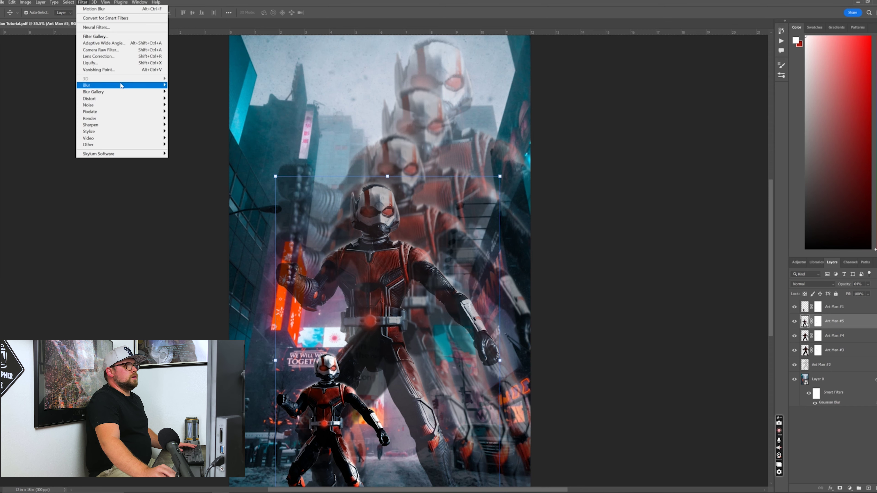
{"action": "mouse_move", "coordinate": [127, 87]}
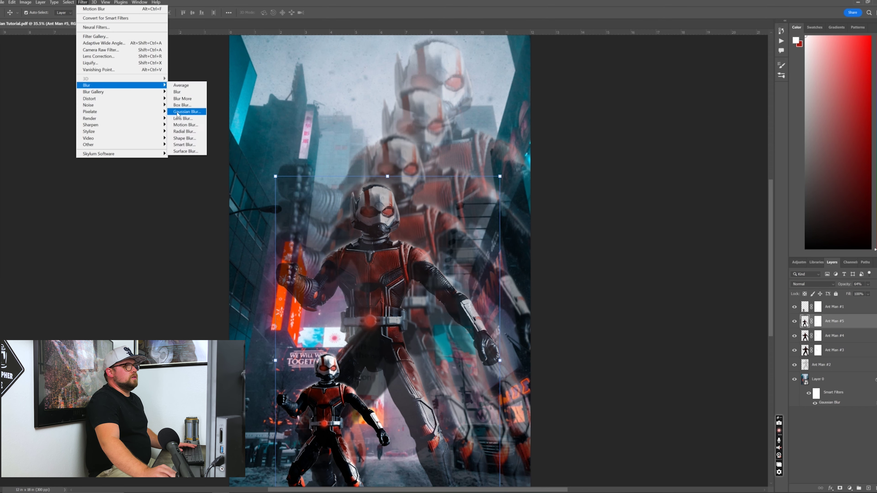
{"action": "left_click", "coordinate": [186, 111]}
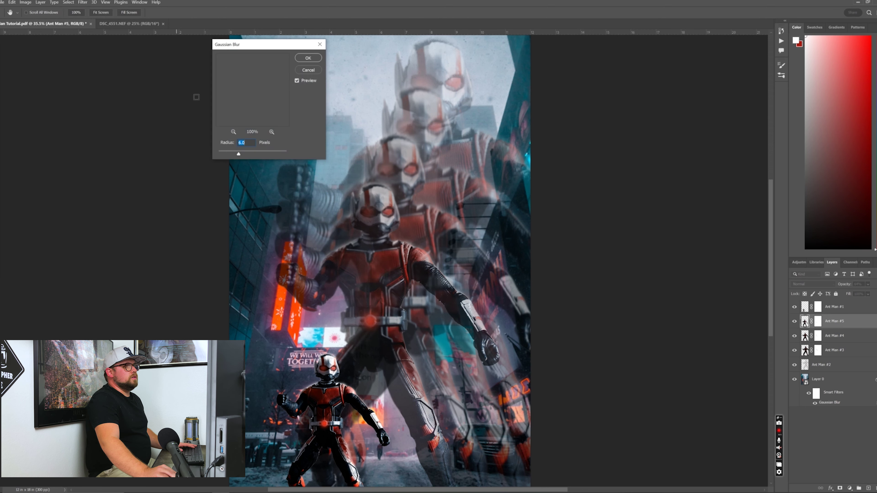
{"action": "left_click", "coordinate": [308, 58]}
Apply a Motion Blur to the Ant Man #5 layer with an angle of -90° and a distance of 19 pixels.
{"action": "left_click", "coordinate": [83, 2]}
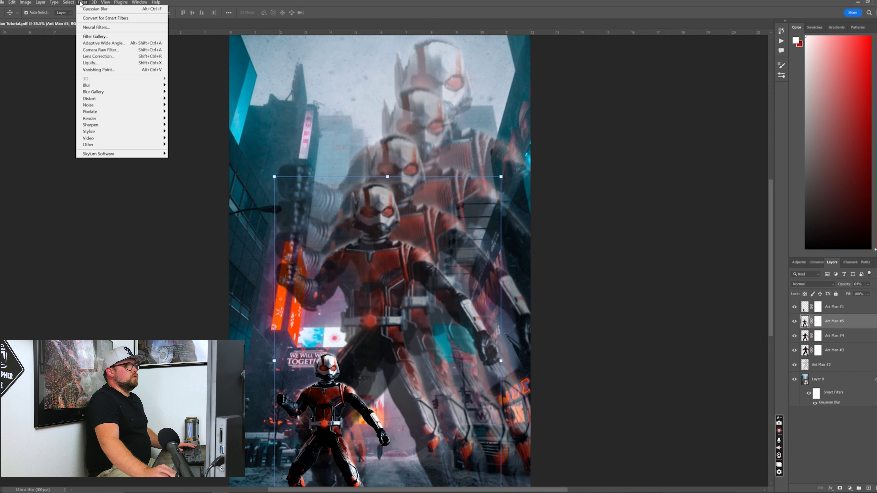
{"action": "mouse_move", "coordinate": [113, 86]}
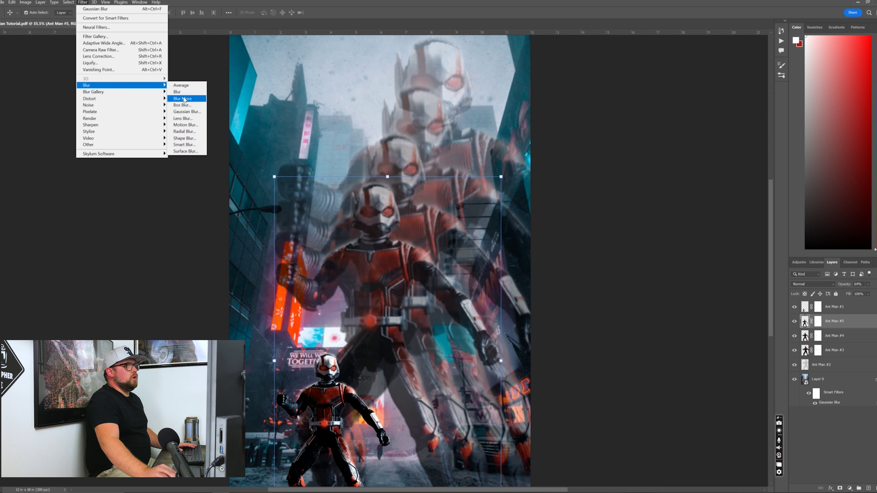
{"action": "left_click", "coordinate": [185, 125]}
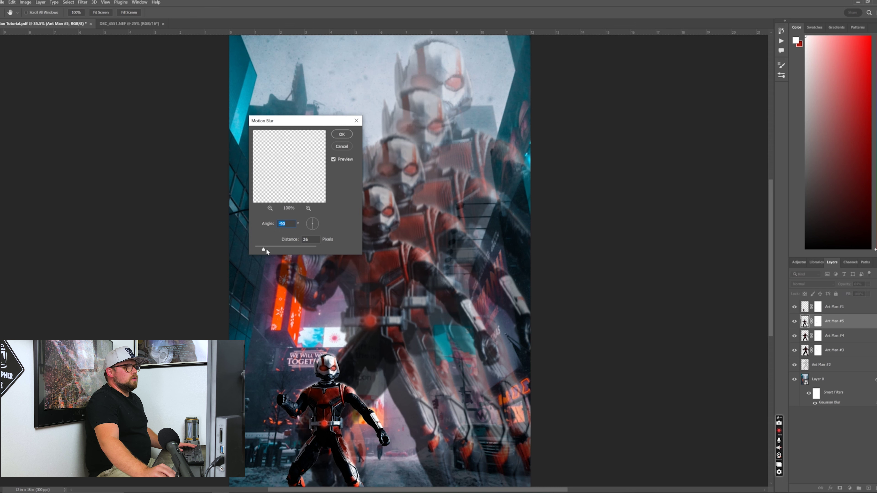
{"action": "left_click_drag", "start_coordinate": [266, 250], "coordinate": [261, 249]}
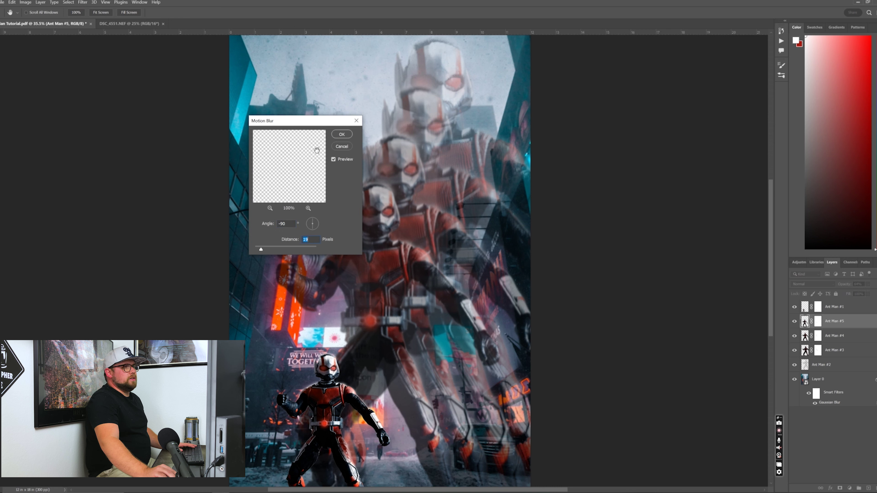
{"action": "left_click", "coordinate": [341, 137]}
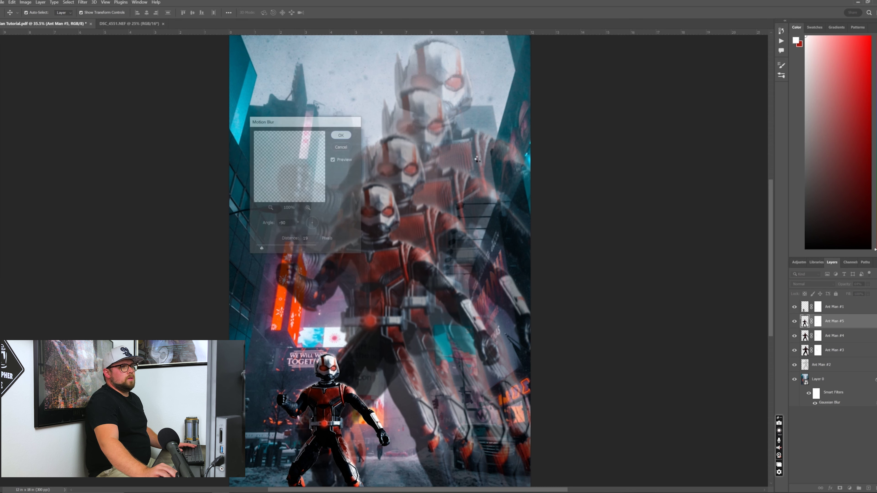
{"action": "left_click", "coordinate": [667, 185]}
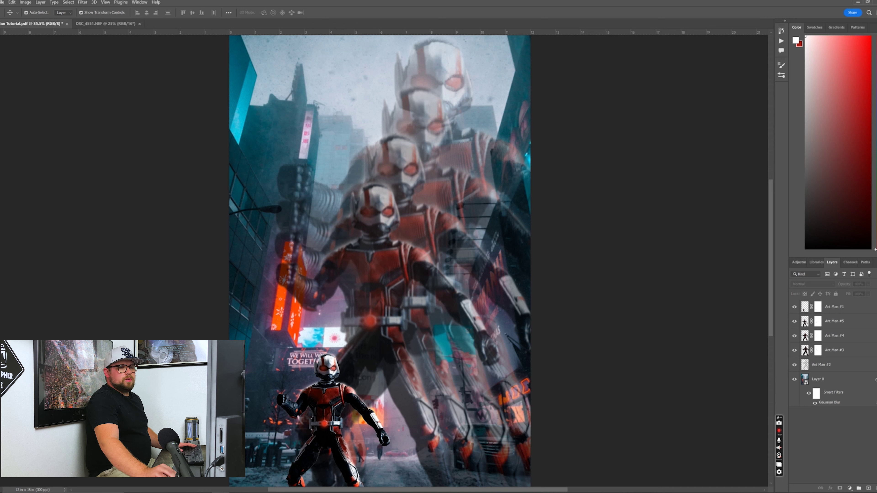
Duplicate the Ant Man #1 layer, place the copy directly beneath the original and rename it Ant Man #6.
{"action": "left_click", "coordinate": [842, 309]}
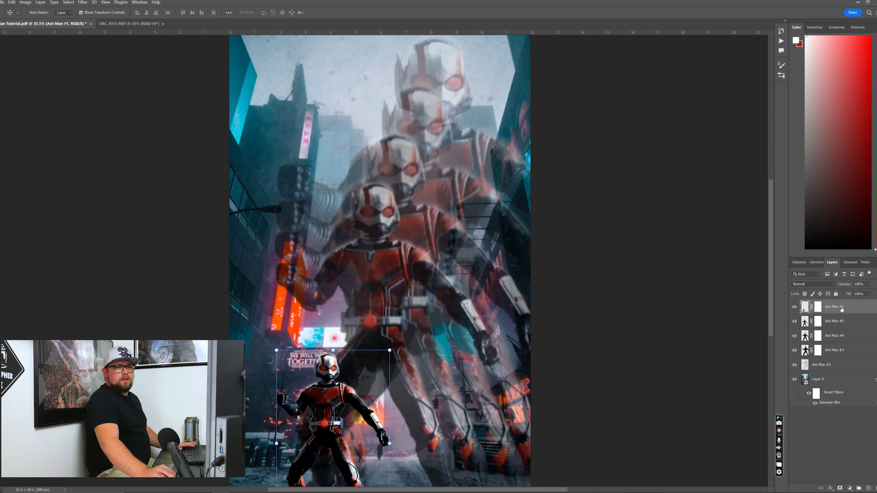
{"action": "key", "text": "ctrl+j"}
{"action": "left_click_drag", "start_coordinate": [844, 310], "coordinate": [852, 325]}
{"action": "double_click", "coordinate": [852, 324]}
{"action": "left_click", "coordinate": [853, 325]}
{"action": "double_click", "coordinate": [854, 321]}
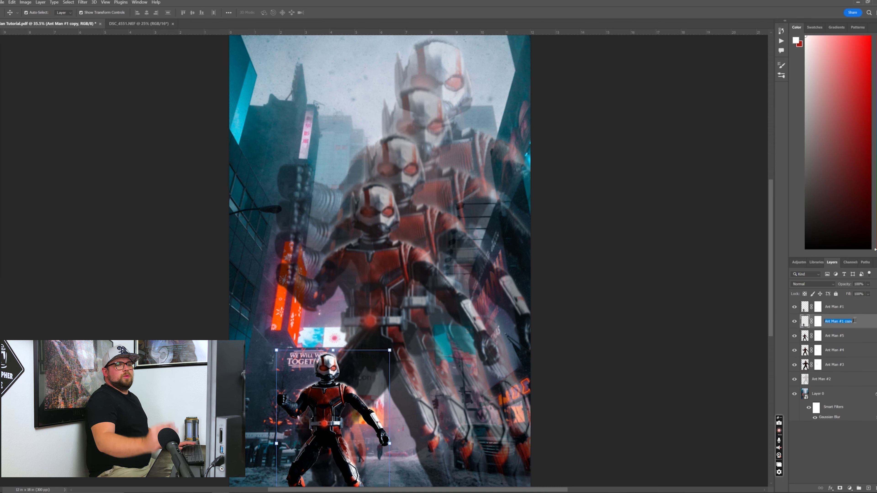
{"action": "left_click", "coordinate": [855, 321]}
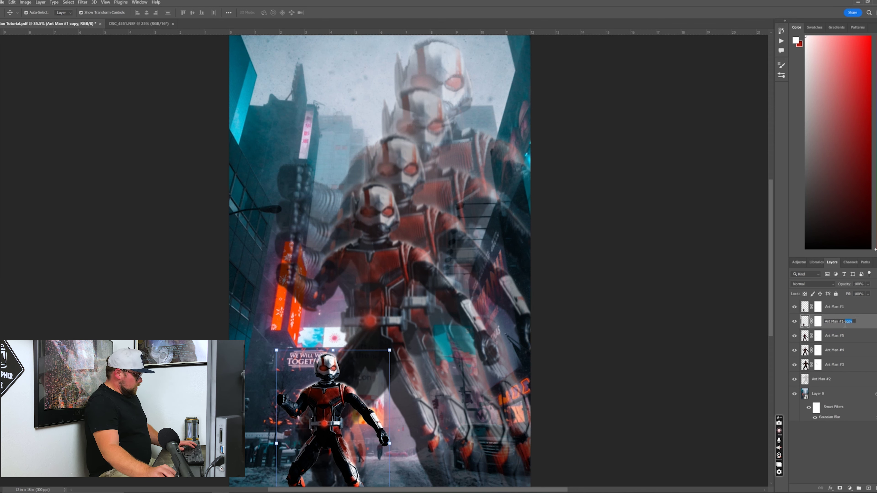
{"action": "left_click_drag", "start_coordinate": [853, 322], "coordinate": [841, 327]}
{"action": "type", "text": "6"}
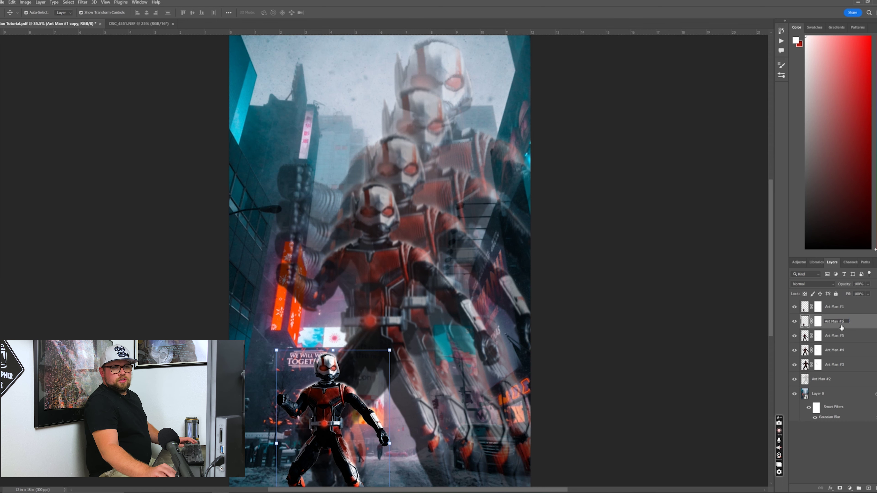
{"action": "key", "text": "Return"}
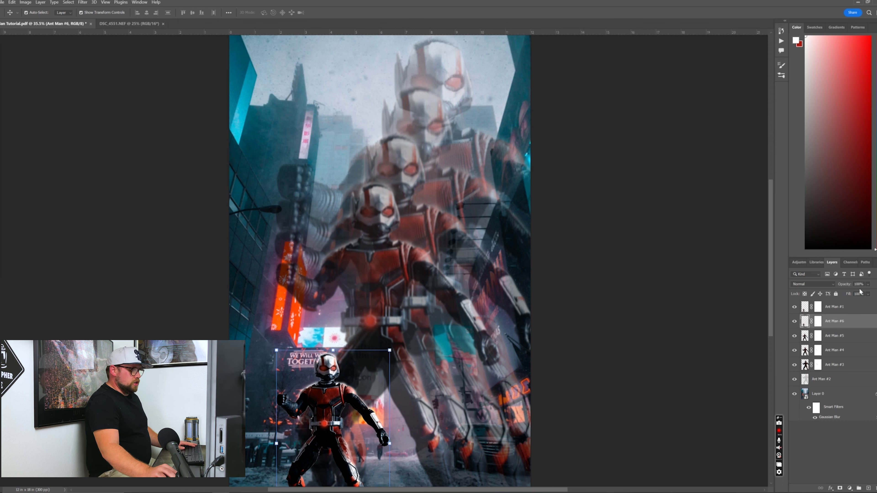
Lower the Ant Man #6 layer's opacity to about 65% and enlarge its figure until the head sits just below Ant Man #5's head.
{"action": "left_click", "coordinate": [868, 286]}
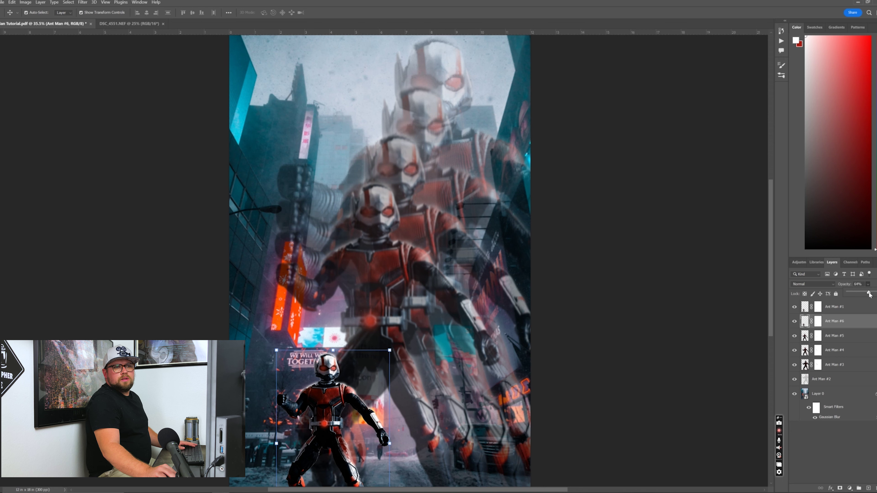
{"action": "left_click_drag", "start_coordinate": [871, 295], "coordinate": [869, 295]}
{"action": "left_click_drag", "start_coordinate": [391, 350], "coordinate": [427, 308]}
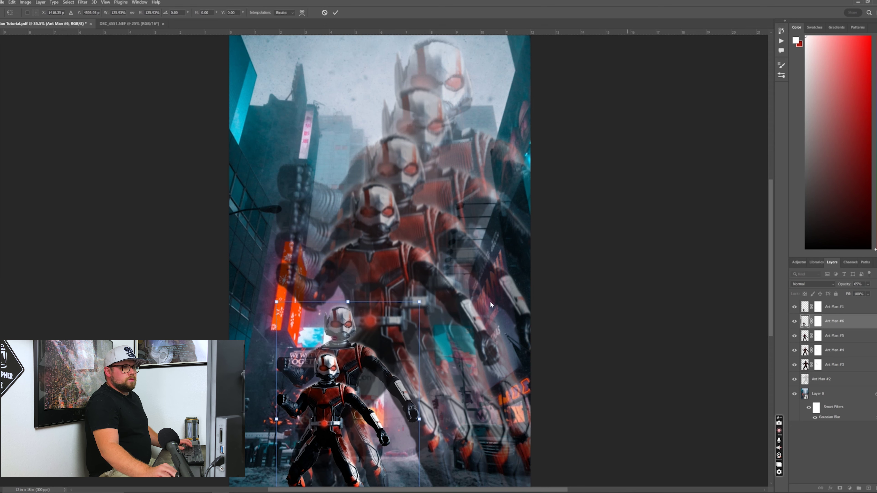
{"action": "left_click_drag", "start_coordinate": [418, 301], "coordinate": [481, 219]}
{"action": "left_click_drag", "start_coordinate": [389, 297], "coordinate": [382, 296]}
{"action": "mouse_move", "coordinate": [468, 215]}
{"action": "left_mouse_down"}
{"action": "mouse_move", "coordinate": [480, 204]}
{"action": "mouse_move", "coordinate": [474, 207]}
{"action": "left_mouse_up"}
{"action": "left_click", "coordinate": [659, 171]}
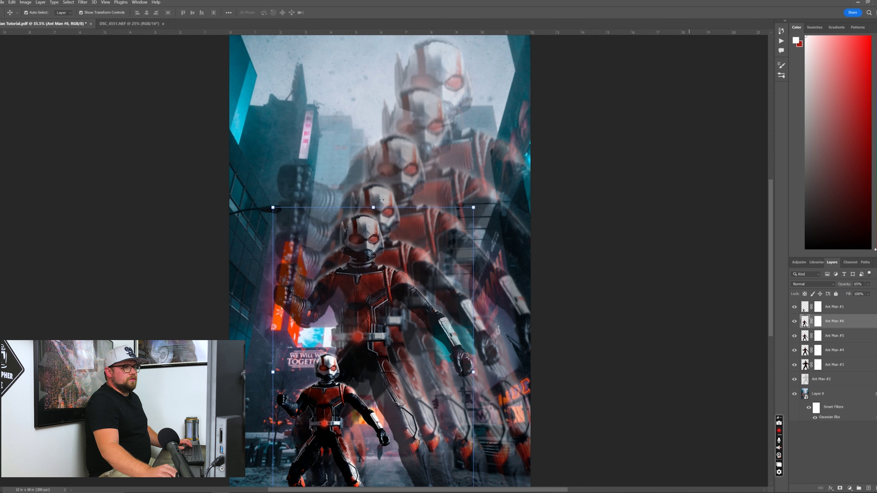
Enlarge the Ant Man #5 figure to about 102% to even out the spacing between the neighbouring copies.
{"action": "key", "text": "ctrl+t"}
{"action": "left_click", "coordinate": [415, 174]}
{"action": "left_click", "coordinate": [604, 170]}
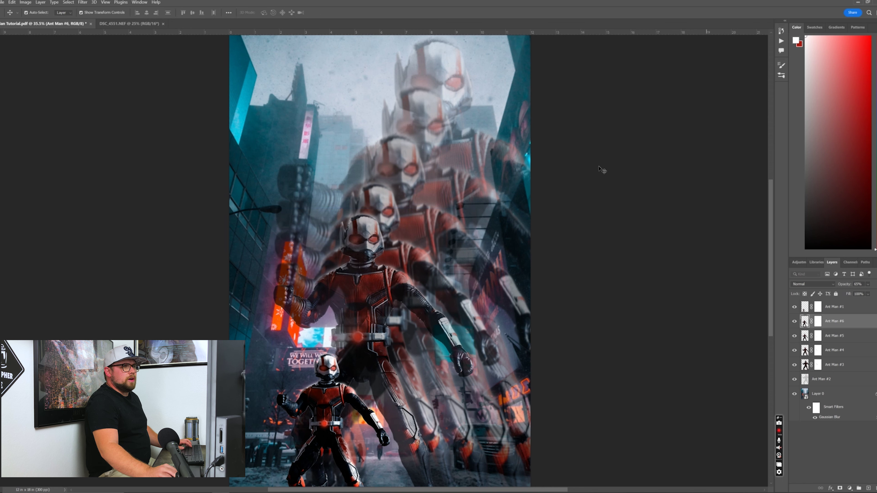
{"action": "left_click", "coordinate": [377, 196]}
{"action": "left_click_drag", "start_coordinate": [500, 176], "coordinate": [518, 157]}
{"action": "left_click", "coordinate": [703, 190]}
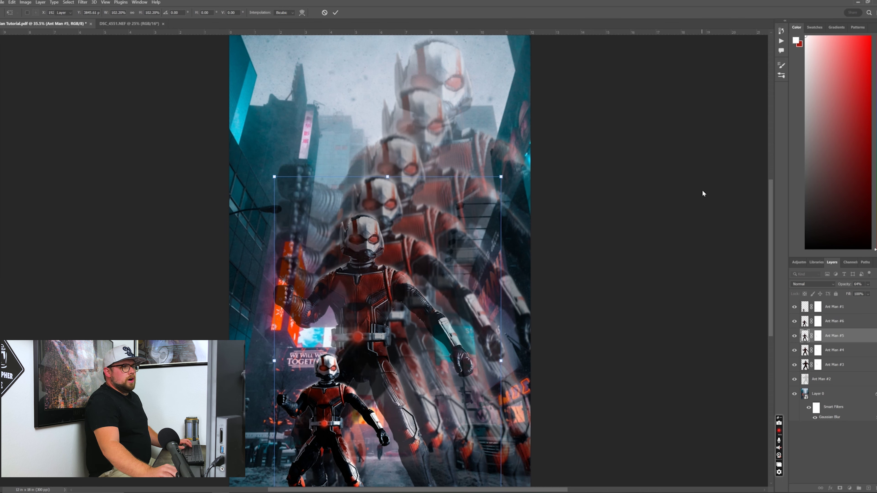
{"action": "left_click", "coordinate": [703, 190]}
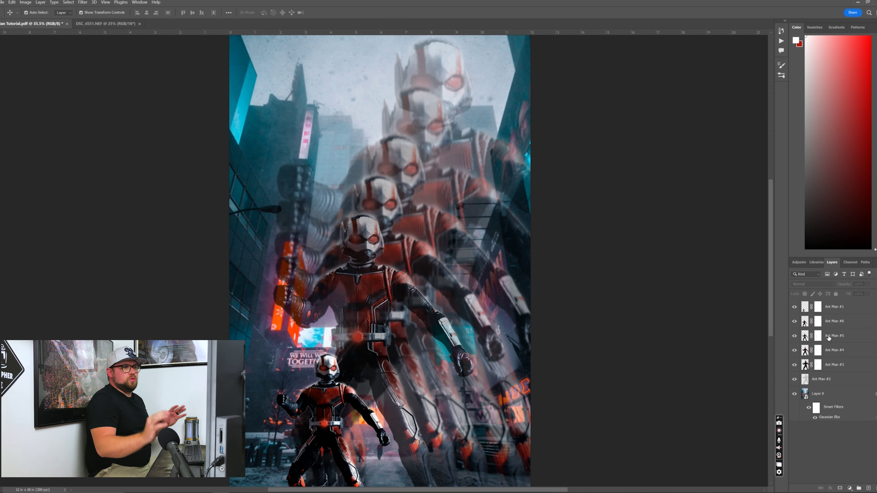
Apply a Gaussian Blur to the Ant Man #6 layer.
{"action": "left_click", "coordinate": [837, 323]}
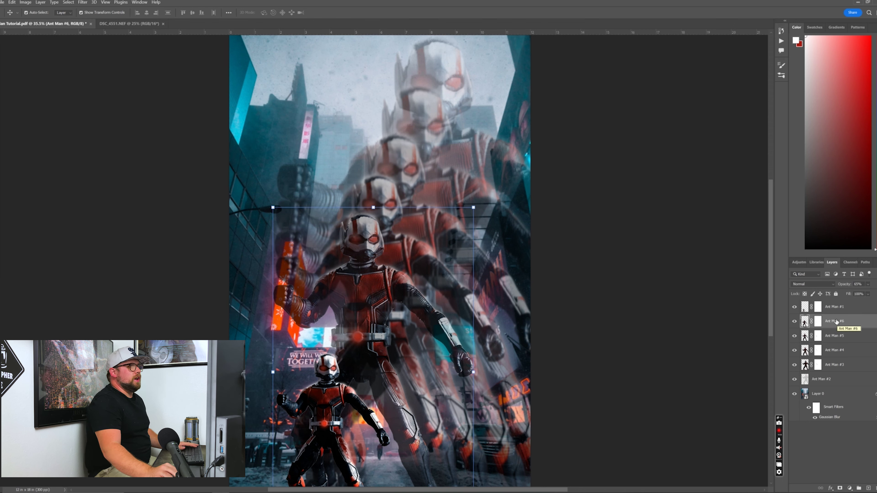
{"action": "left_click", "coordinate": [81, 2]}
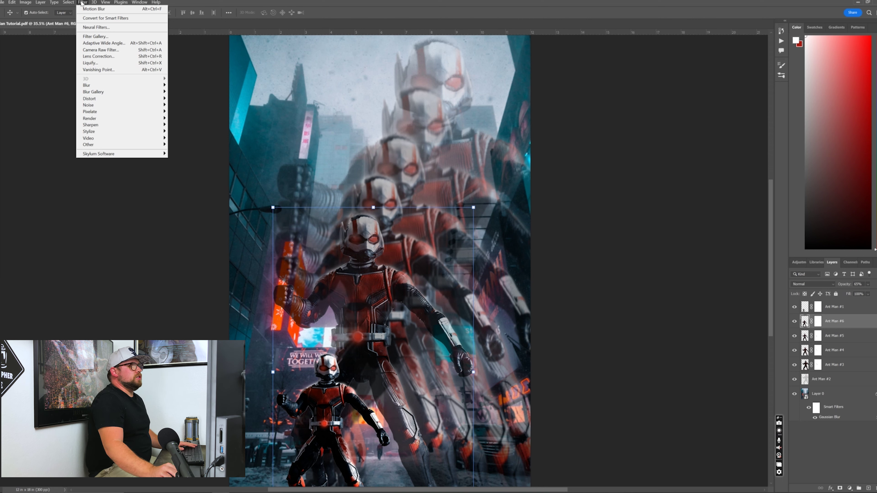
{"action": "left_click", "coordinate": [82, 2]}
{"action": "left_click", "coordinate": [81, 3]}
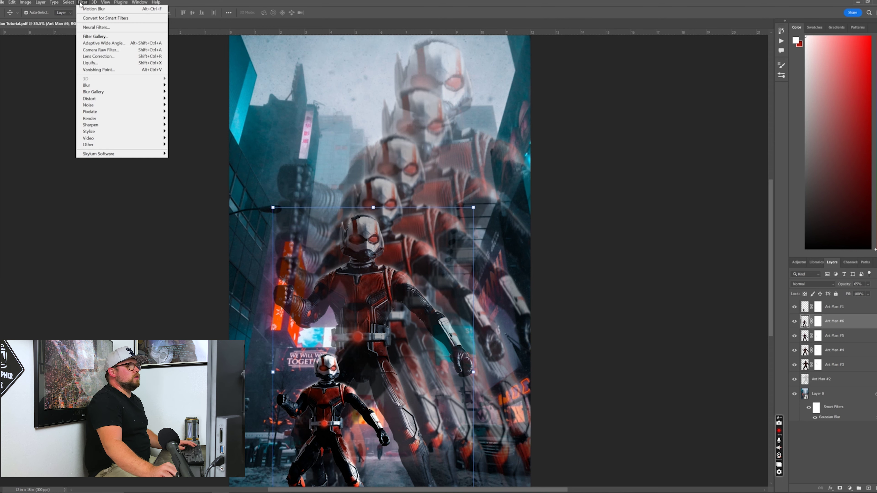
{"action": "mouse_move", "coordinate": [87, 86]}
{"action": "left_click", "coordinate": [188, 112]}
{"action": "left_click", "coordinate": [308, 58]}
Apply a Motion Blur to the Ant Man #6 layer.
{"action": "left_click", "coordinate": [83, 3]}
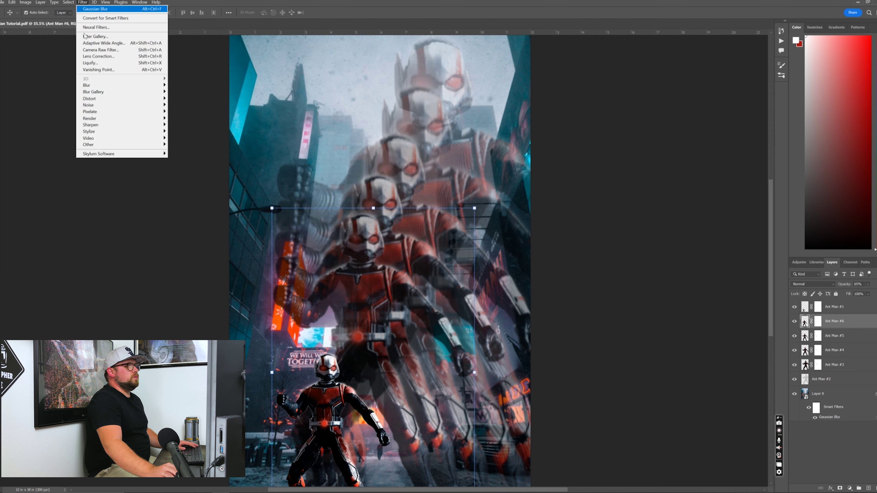
{"action": "mouse_move", "coordinate": [87, 85]}
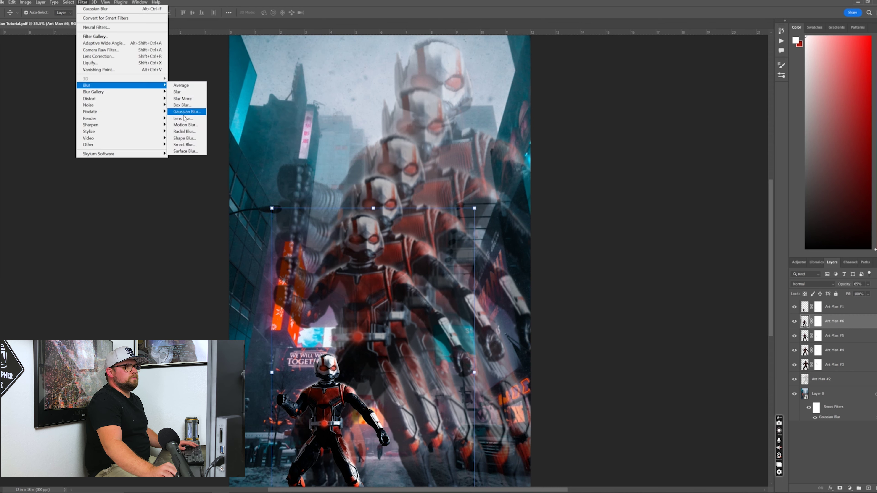